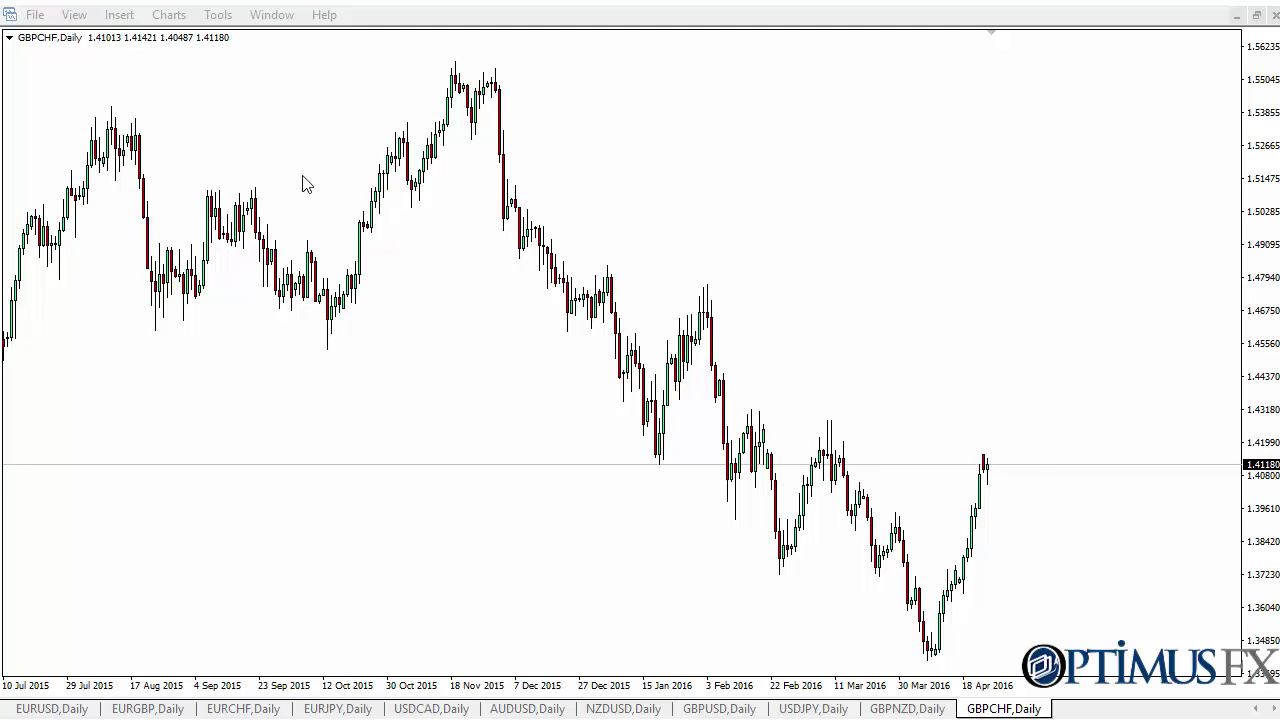
- Show the chart window's system menu, then display the File menu commands
left_click(10, 14)
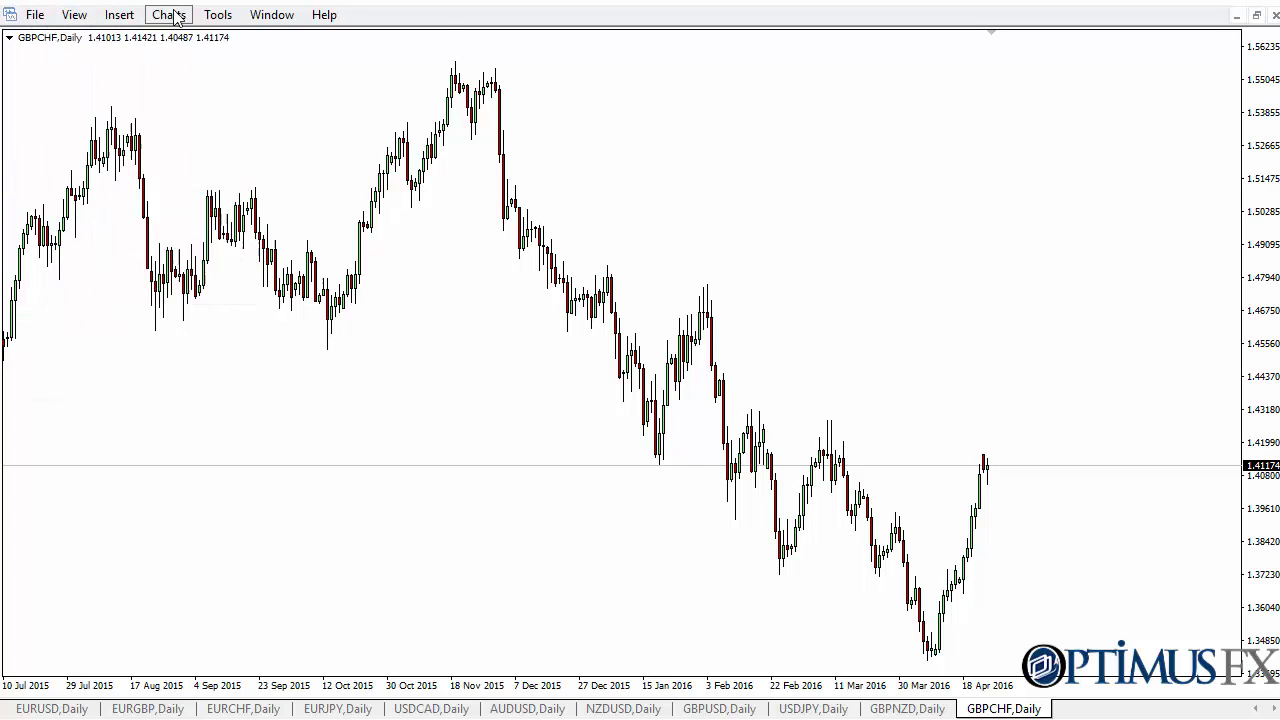
mouse_move(30, 16)
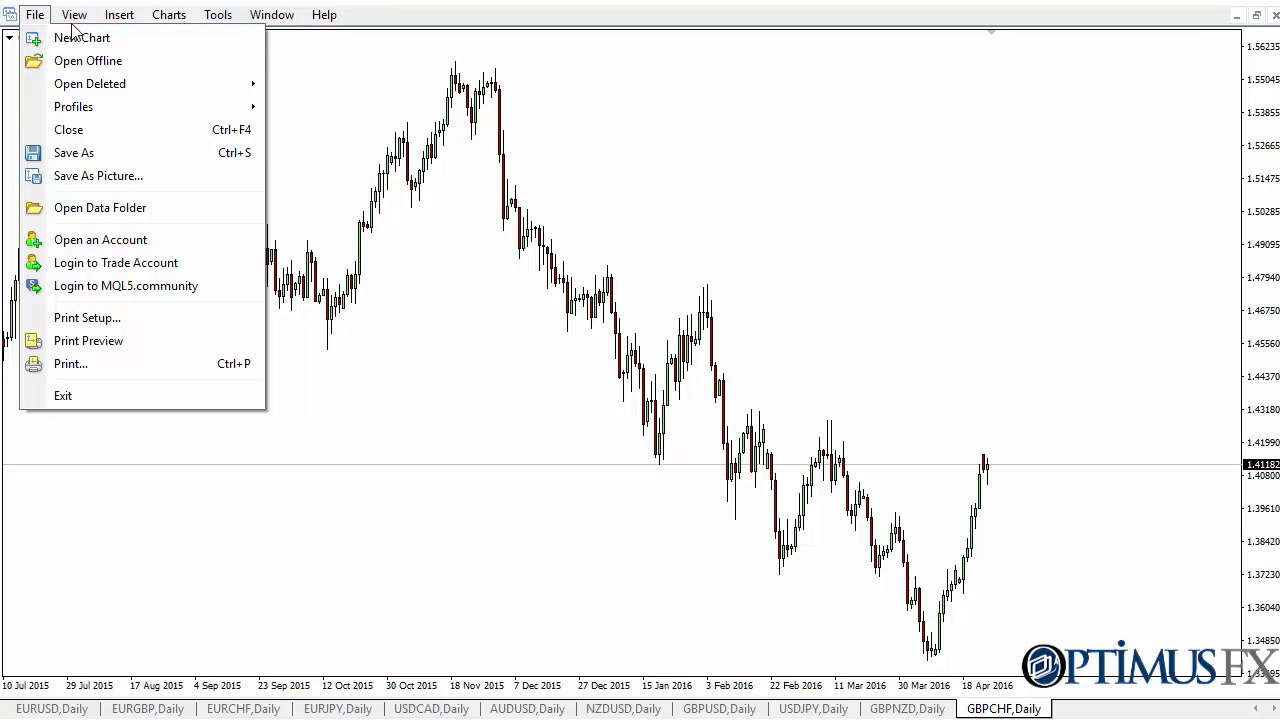
- Show the Market Watch quotes panel and hide it again
mouse_move(76, 22)
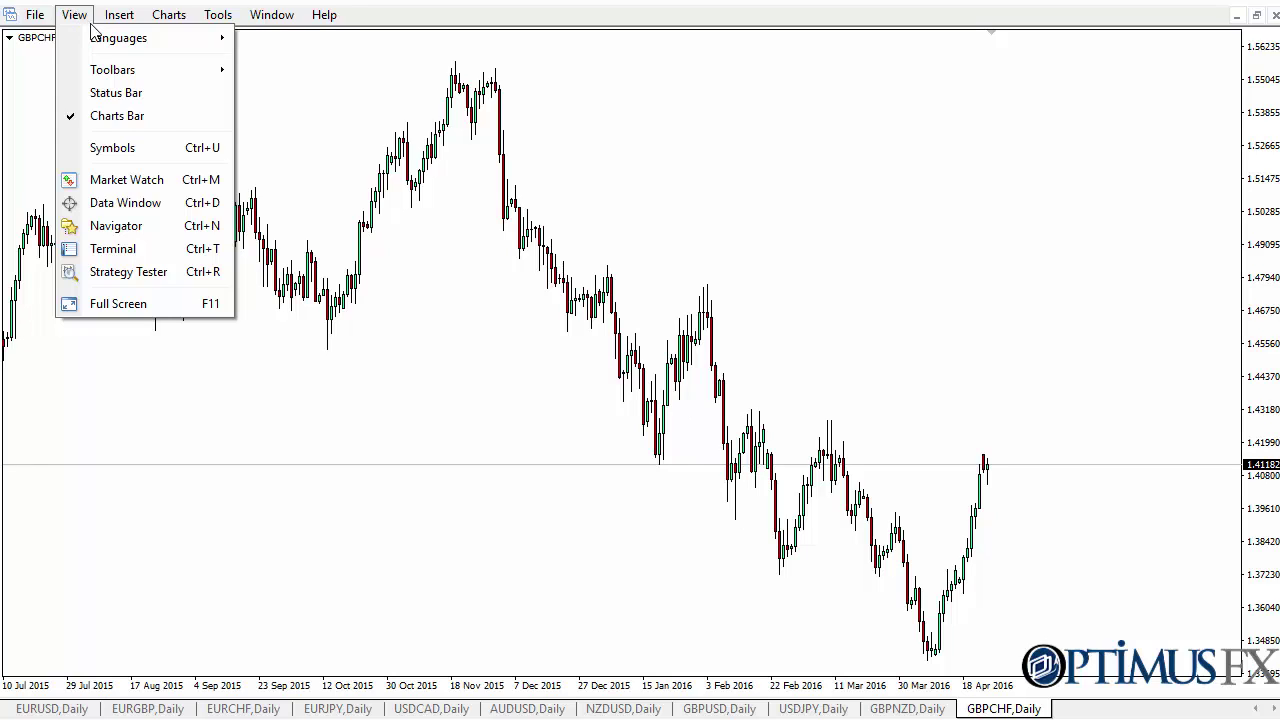
left_click(127, 180)
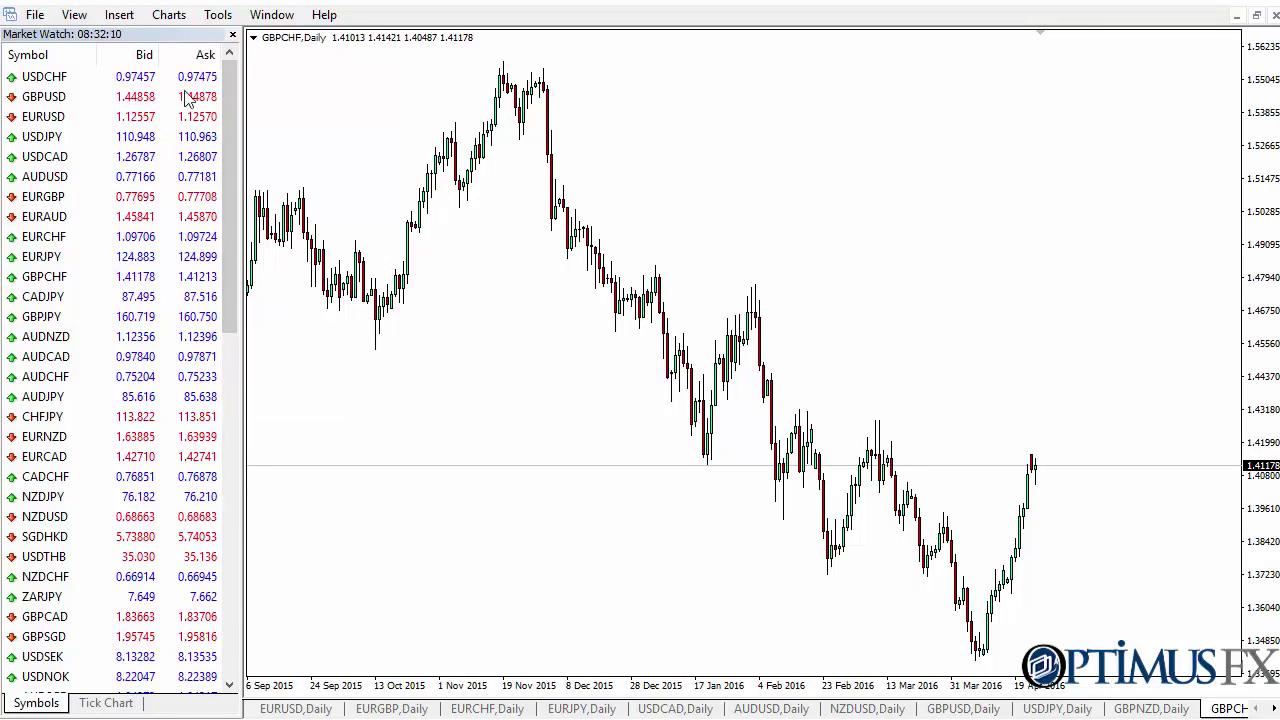
left_click(232, 34)
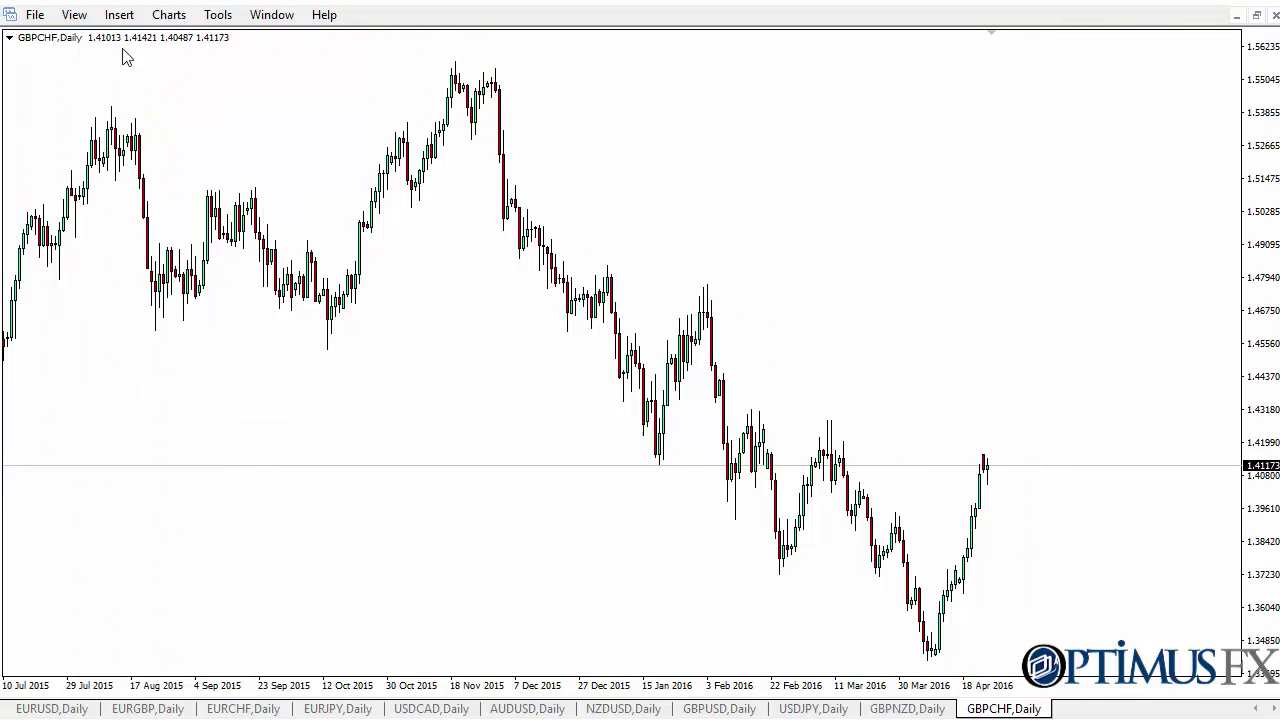
- Show the Terminal panel, hide it again, and list the Insert menu objects
left_click(75, 15)
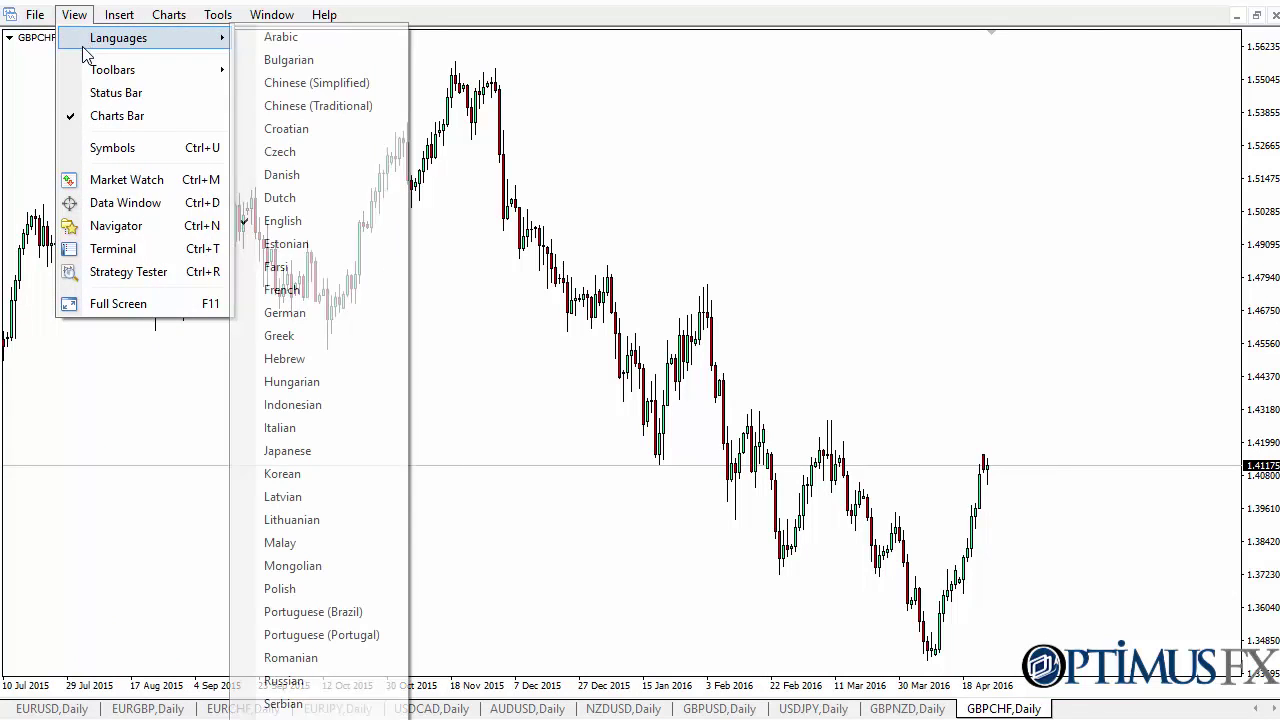
left_click(170, 259)
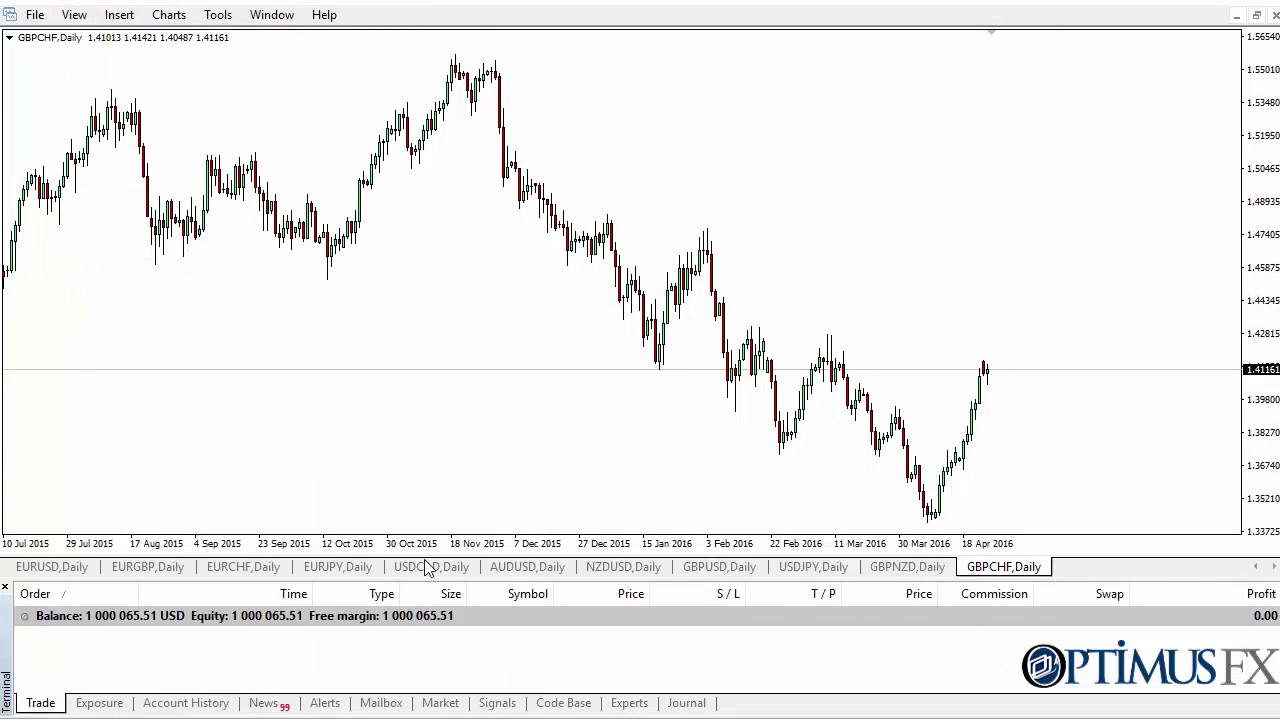
left_click(6, 588)
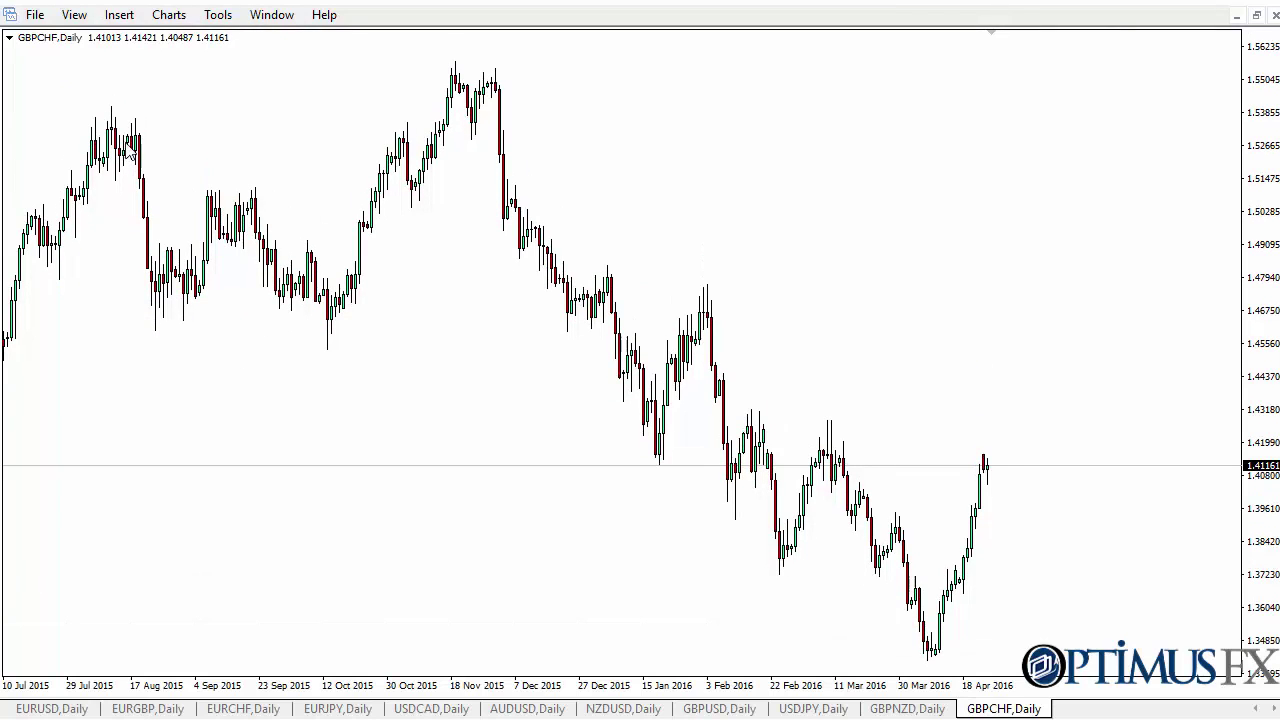
left_click(120, 15)
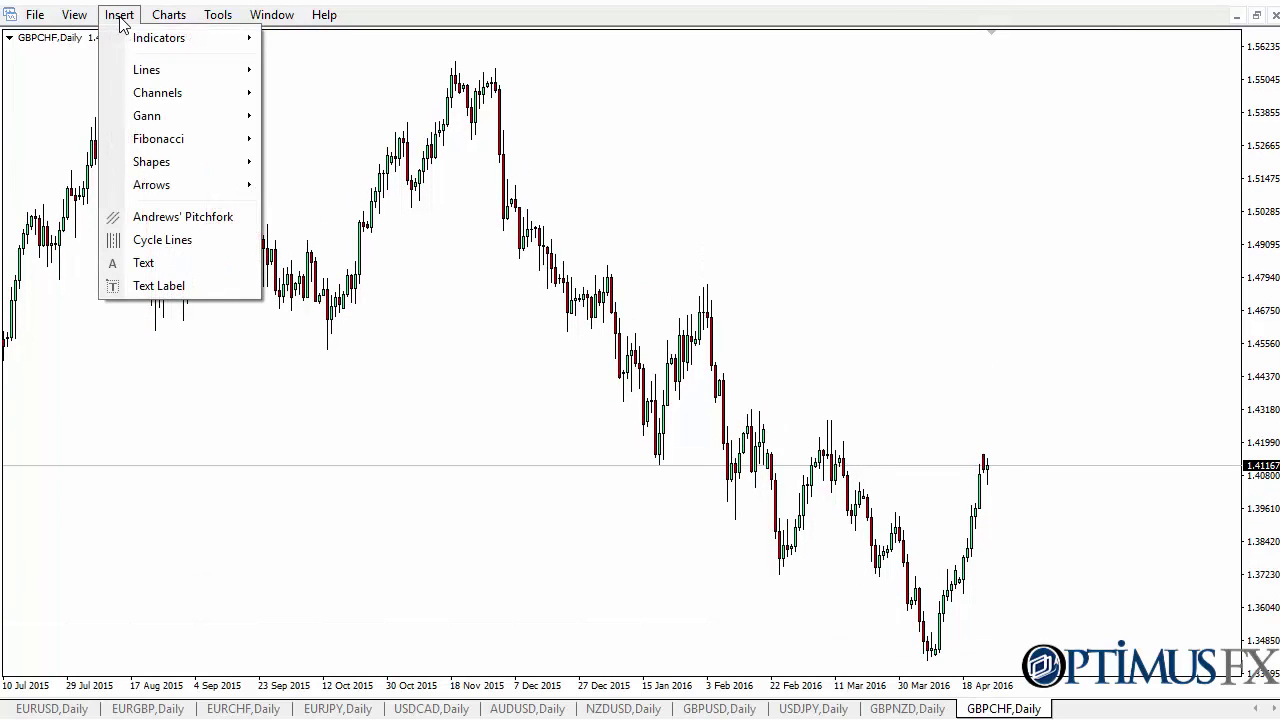
- Browse the Insert menu's Channels and Lines submenus, then display the Charts menu
mouse_move(141, 46)
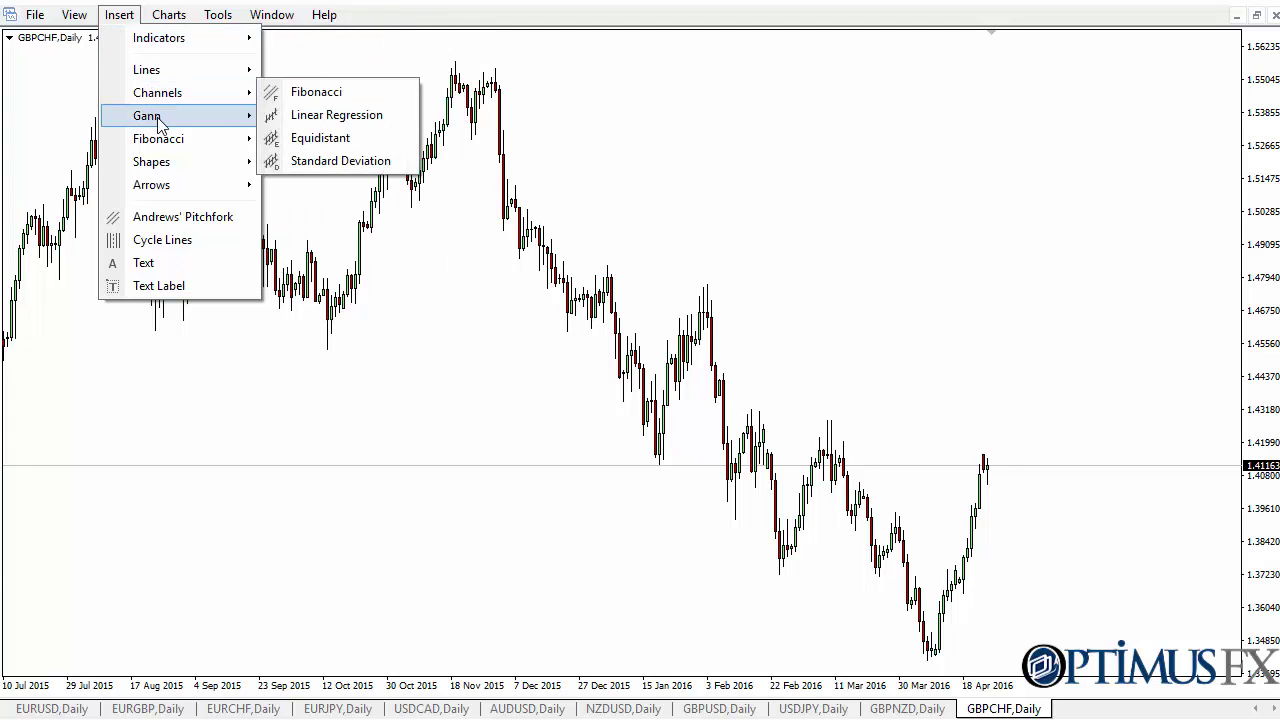
mouse_move(173, 68)
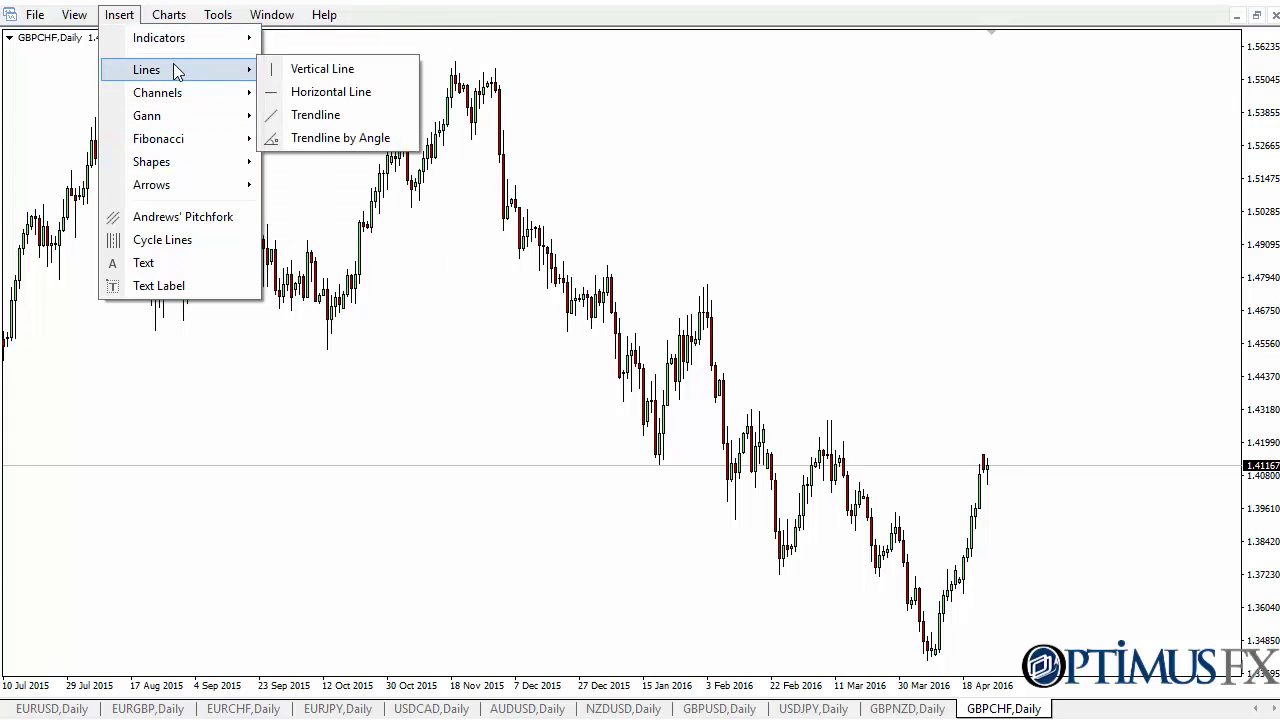
mouse_move(167, 16)
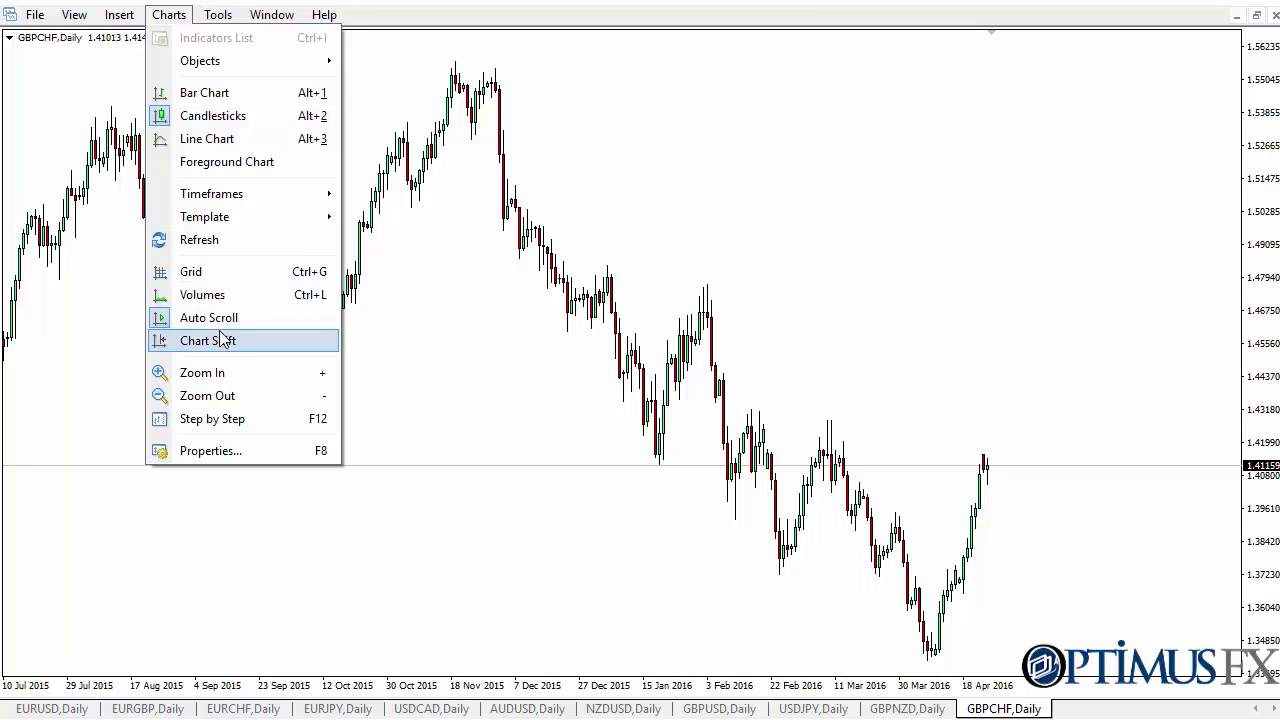
- Add volumes, switch to OHLC bars, return to candlesticks, then remove the volumes
left_click(229, 300)
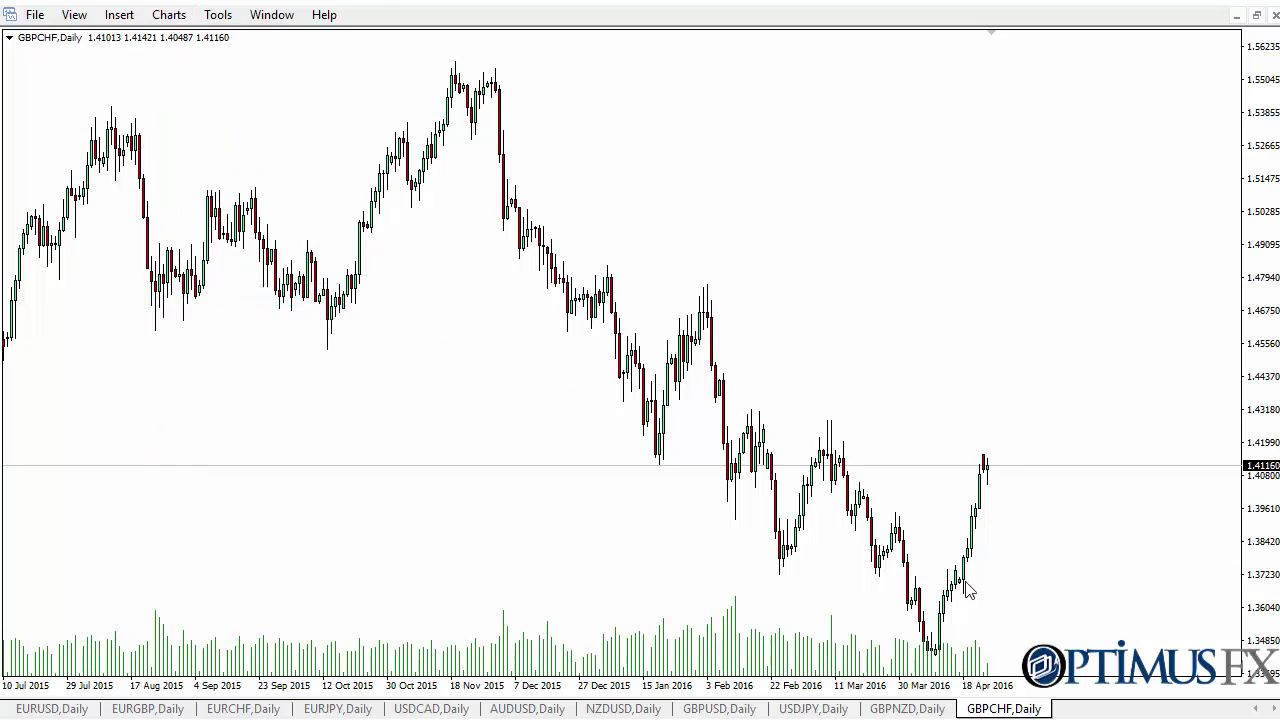
left_click(178, 15)
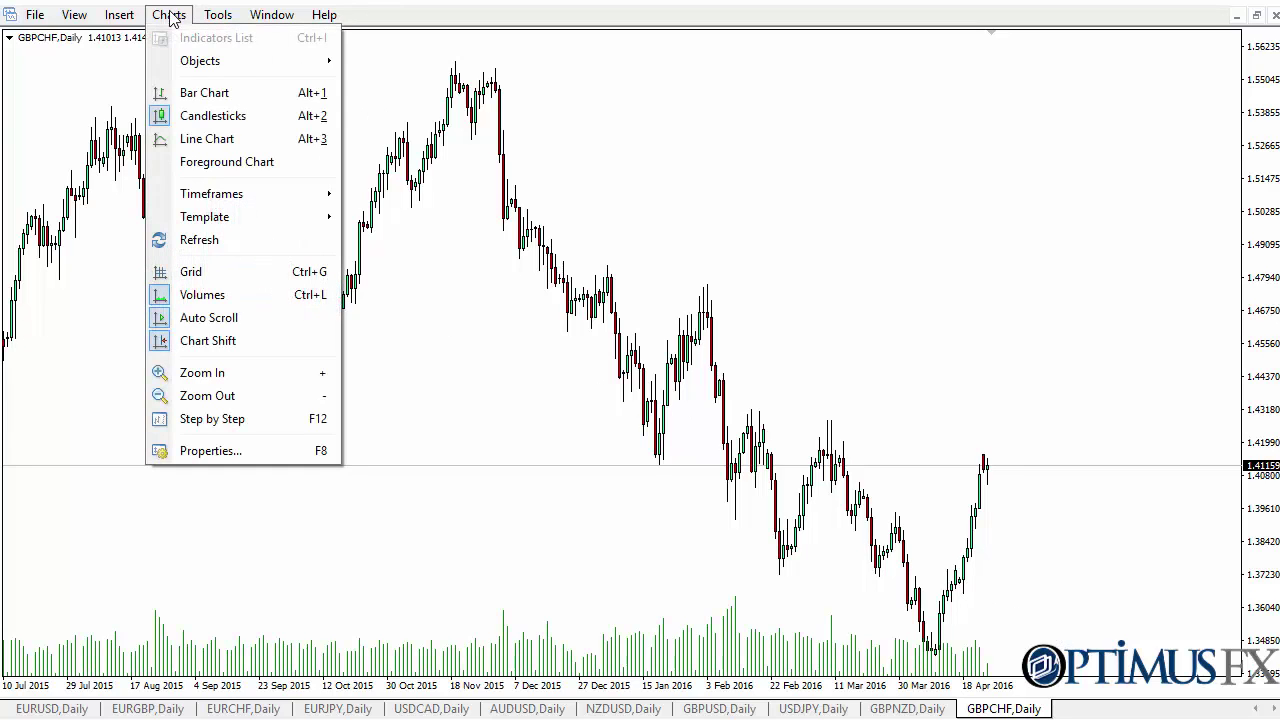
left_click(226, 95)
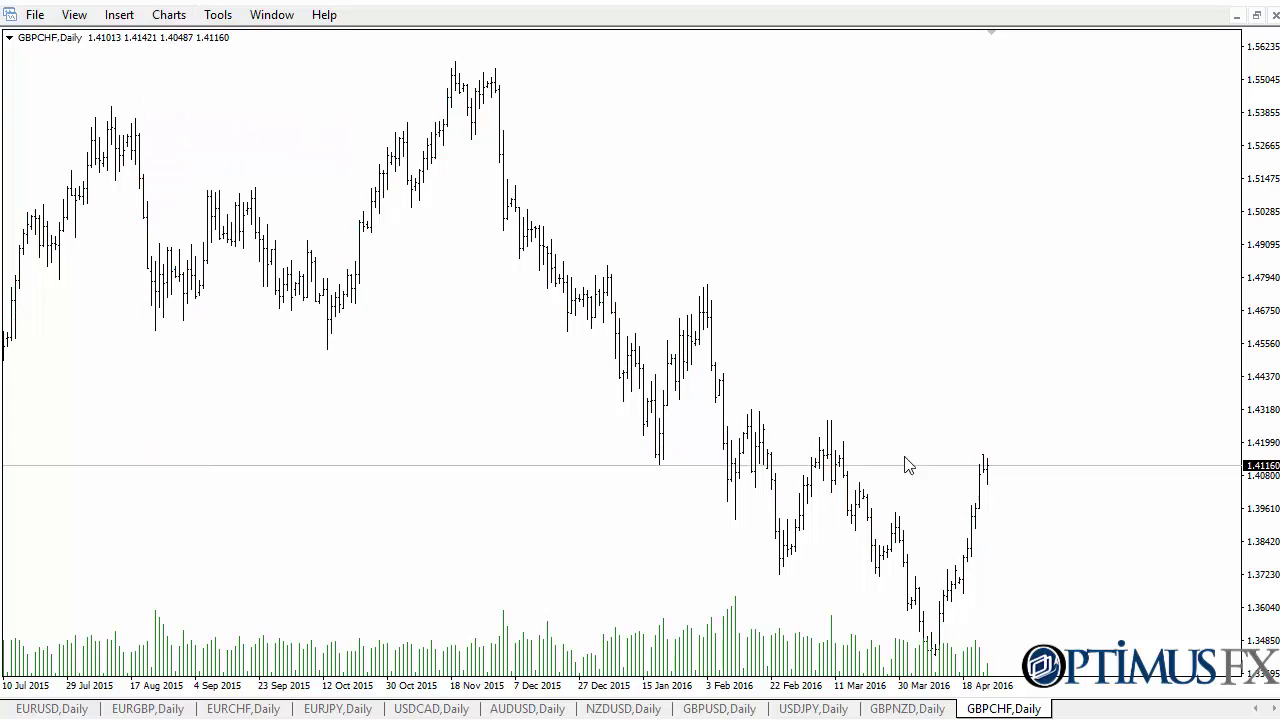
left_click(167, 15)
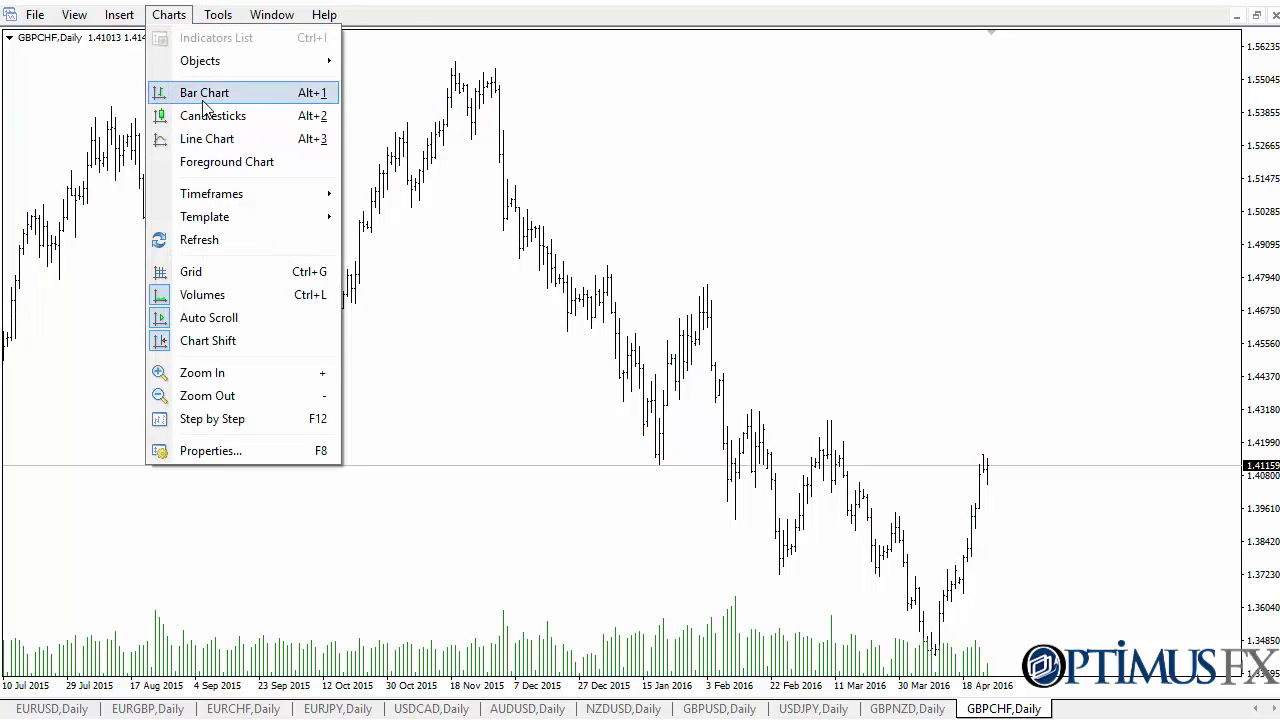
left_click(207, 114)
left_click(167, 16)
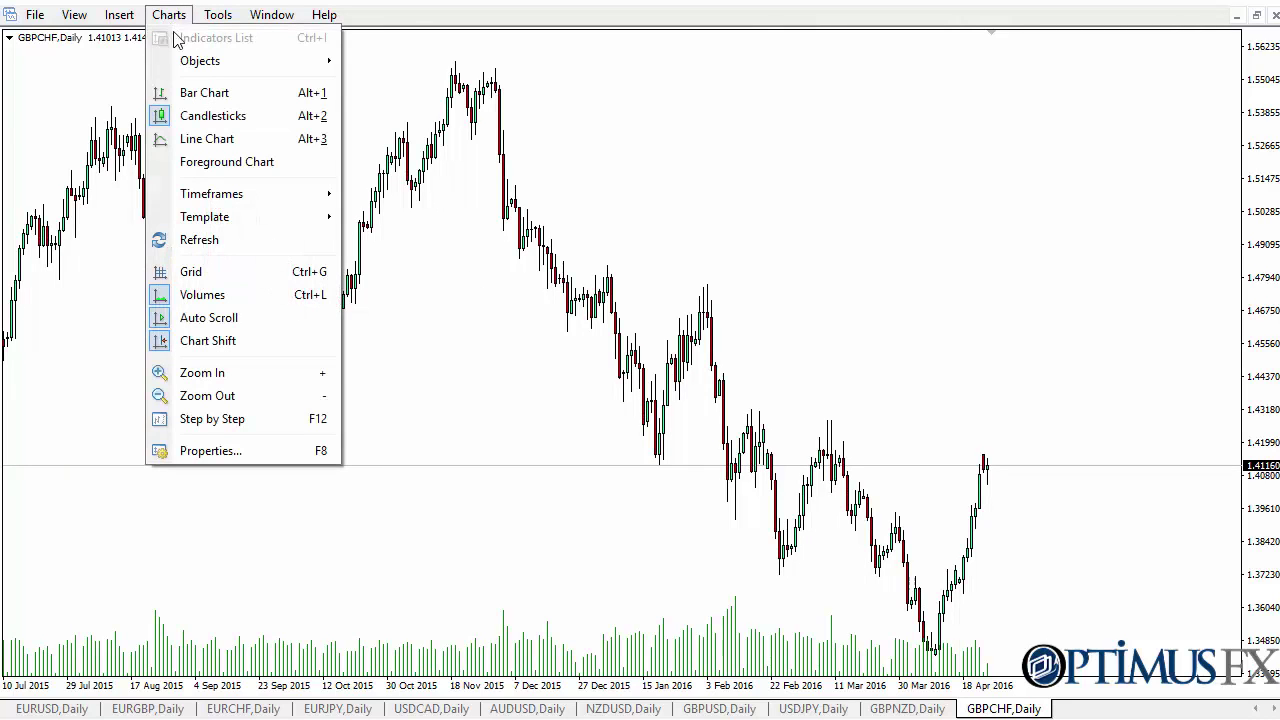
left_click(213, 296)
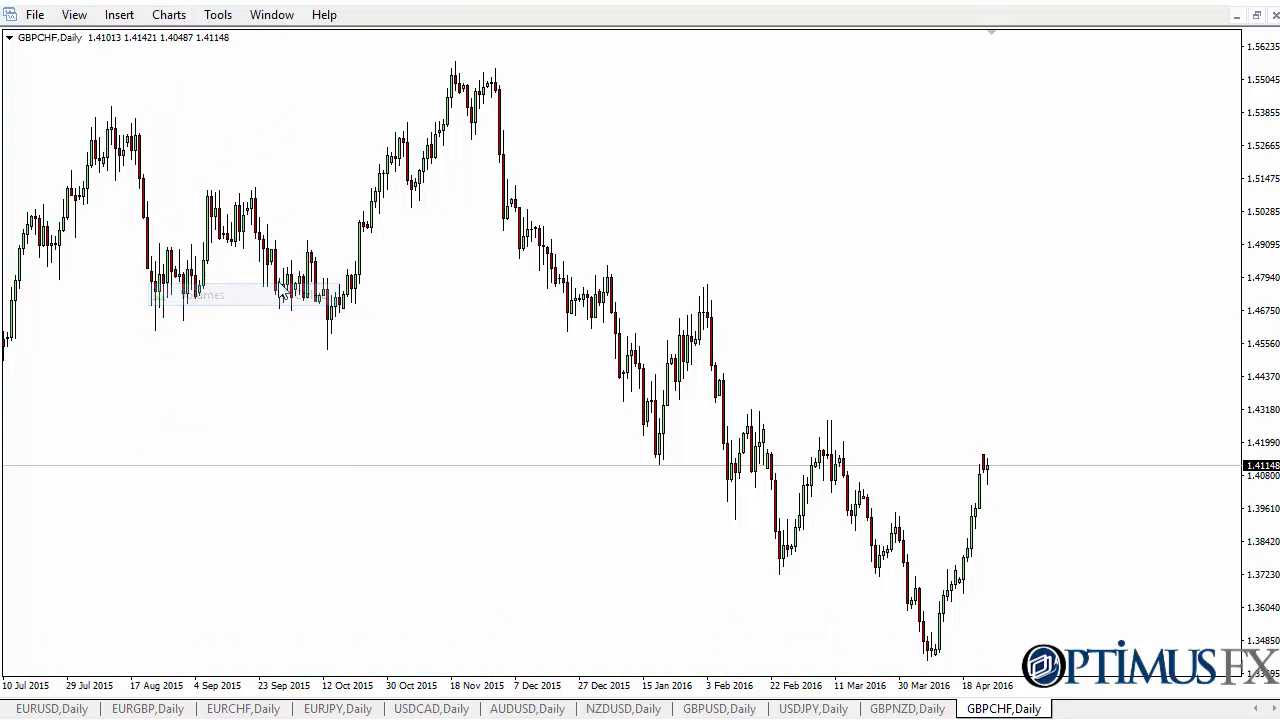
- Arrange all open chart windows with Window > Cascade
left_click(220, 15)
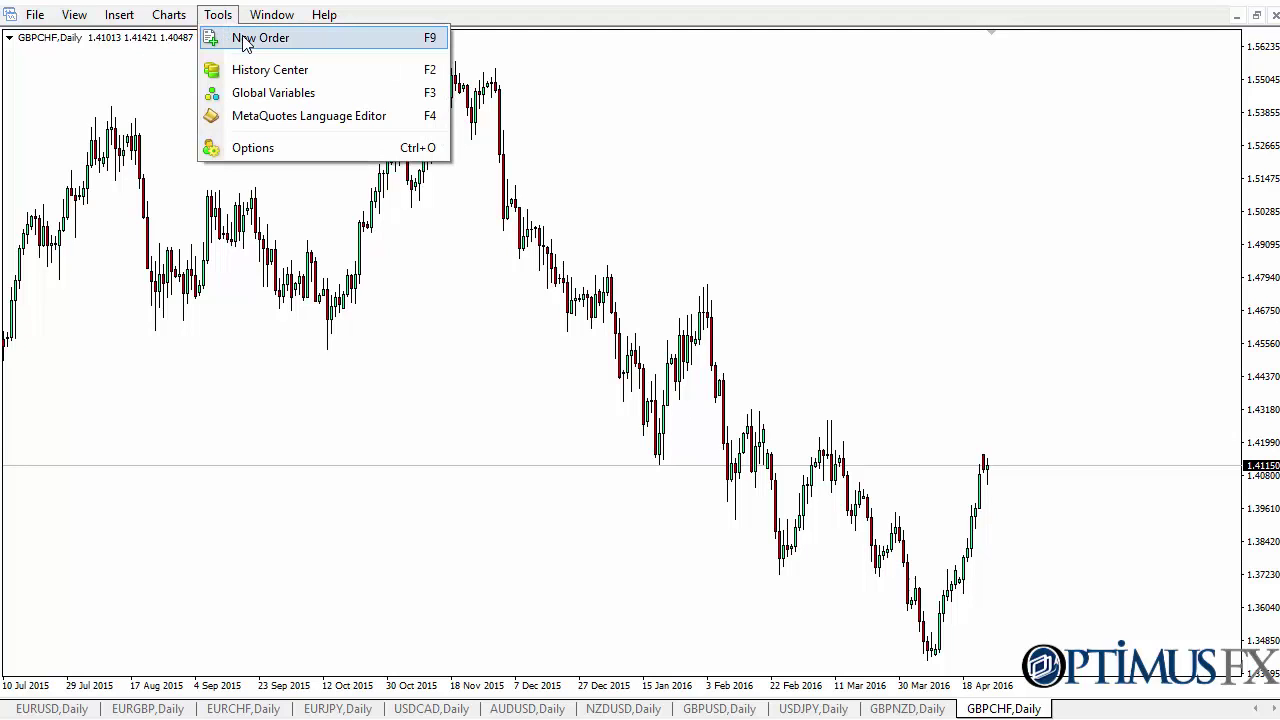
mouse_move(263, 22)
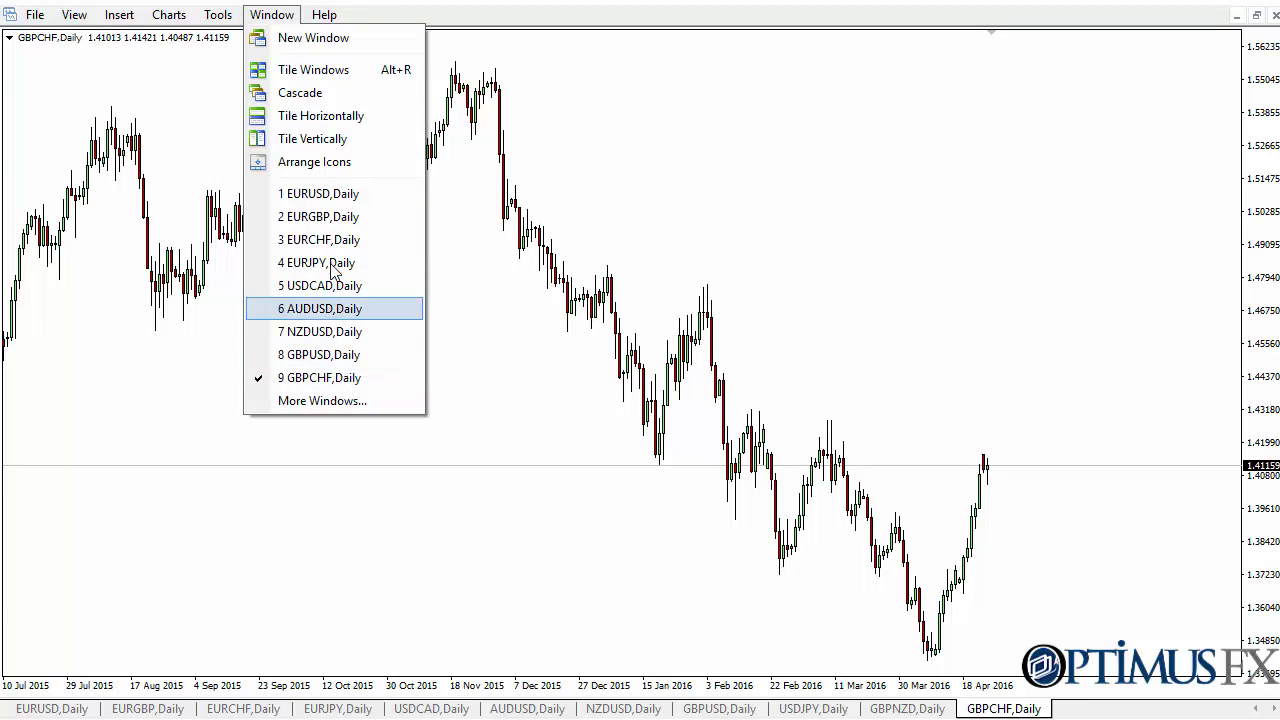
left_click(303, 93)
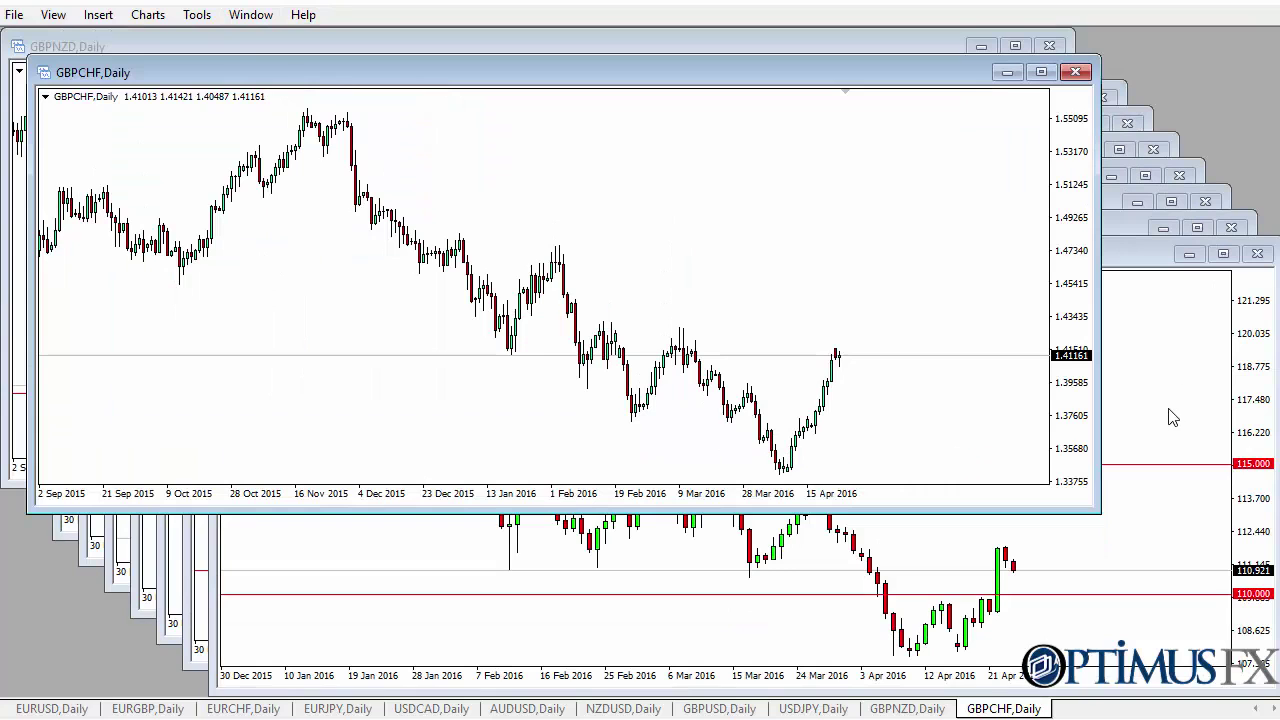
left_click(240, 15)
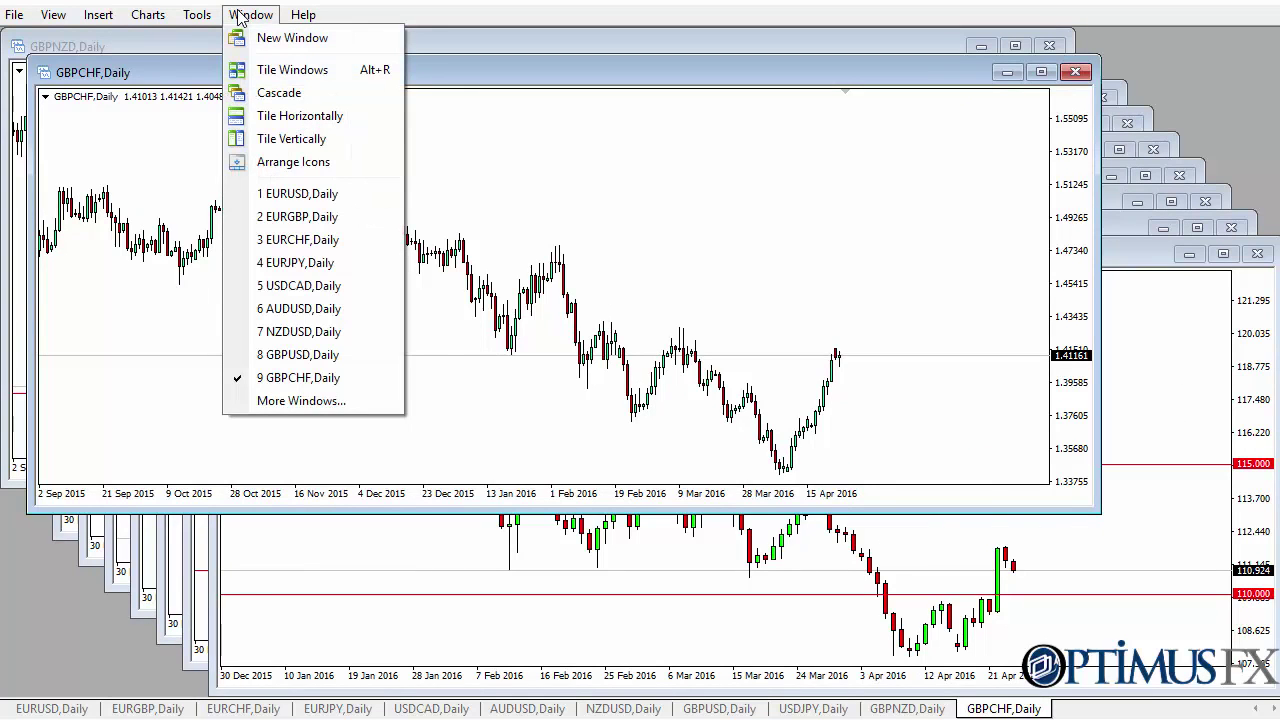
left_click(275, 93)
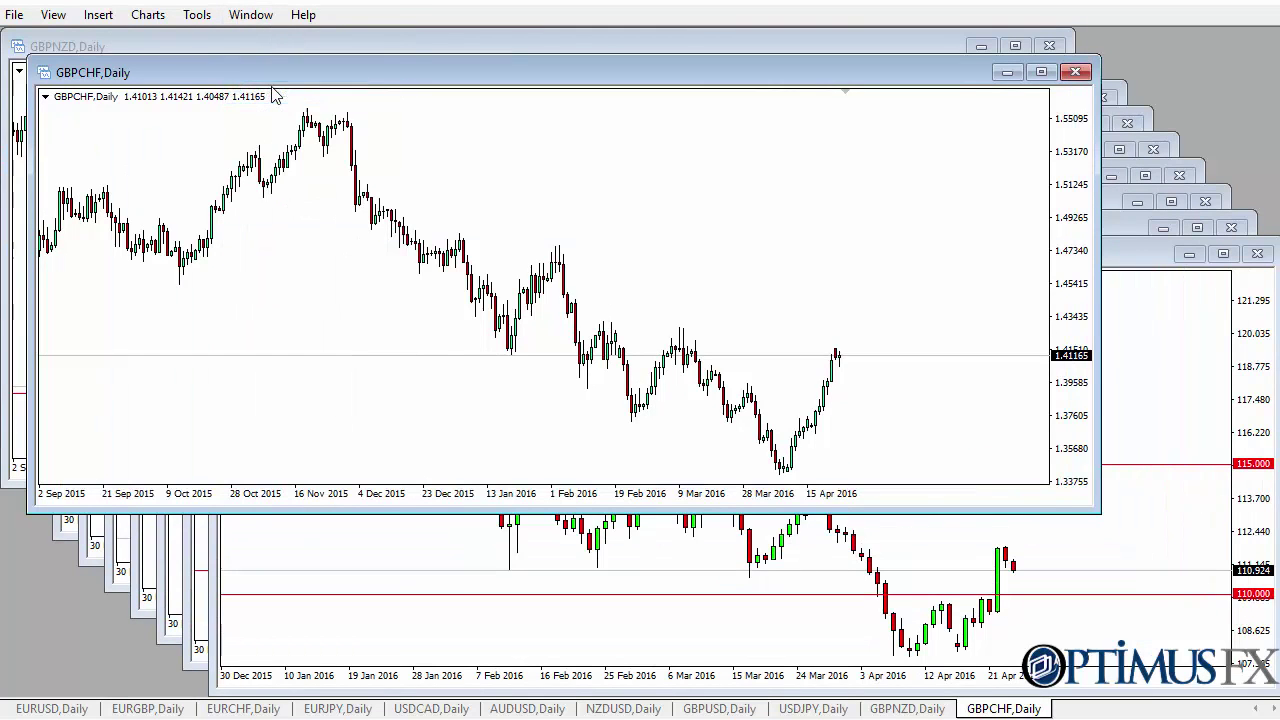
- Maximize the GBPCHF,Daily chart window so it fills the terminal
left_click(245, 18)
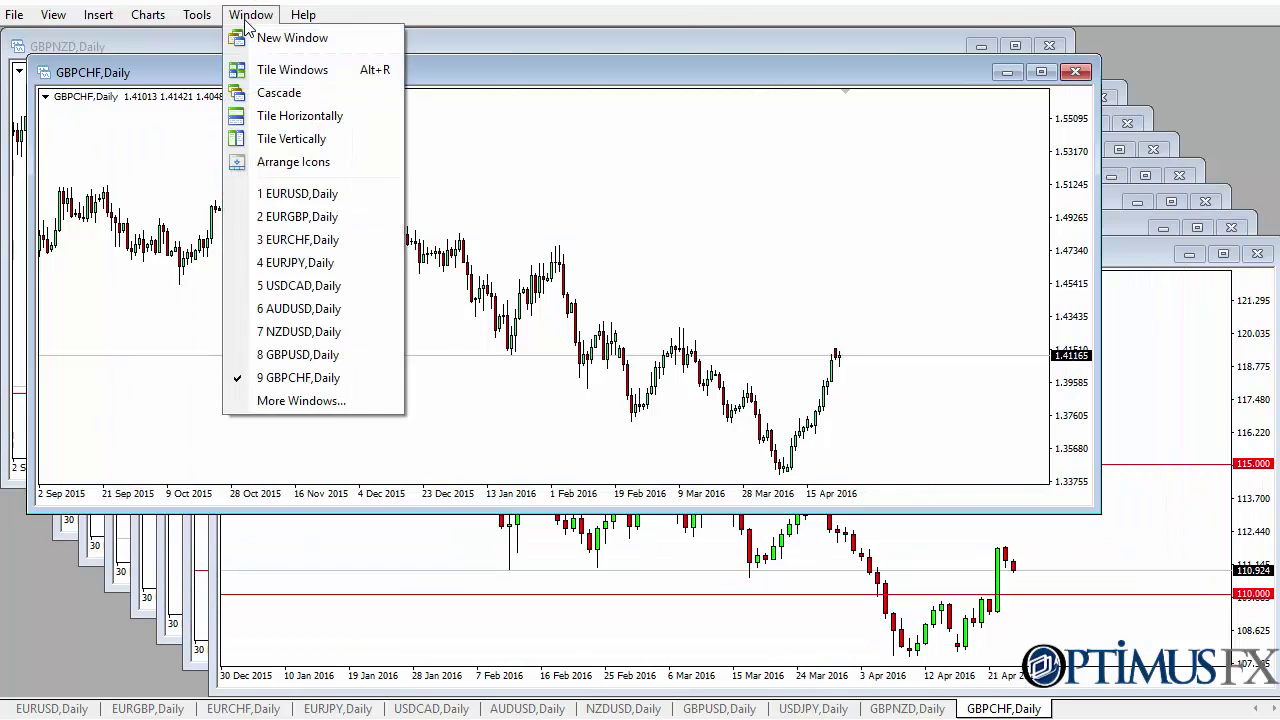
left_click(248, 18)
left_click(1041, 72)
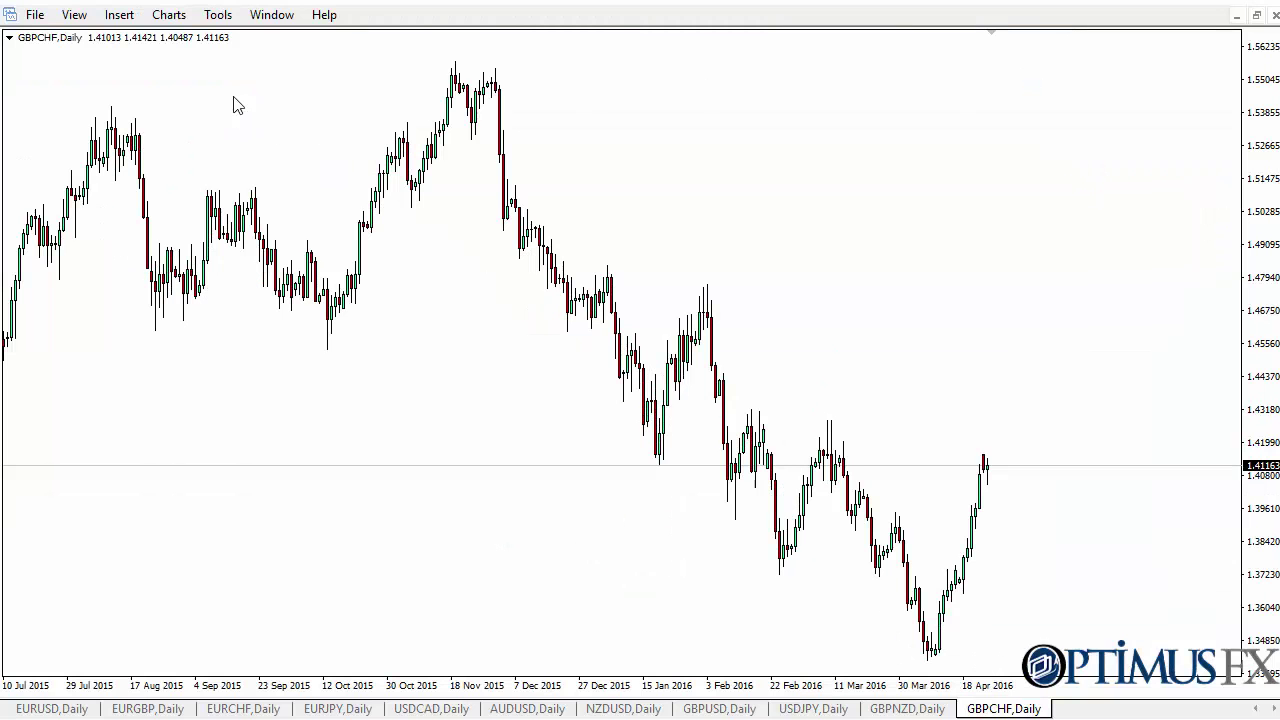
left_click(272, 18)
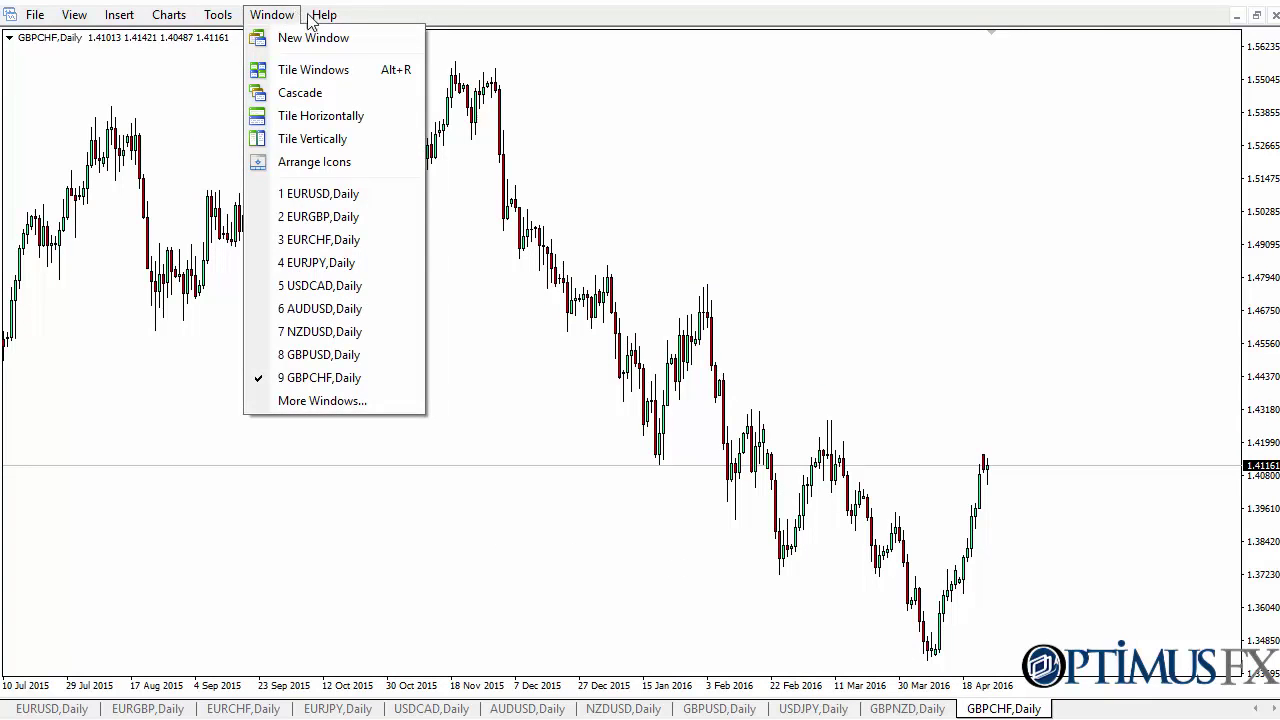
mouse_move(323, 22)
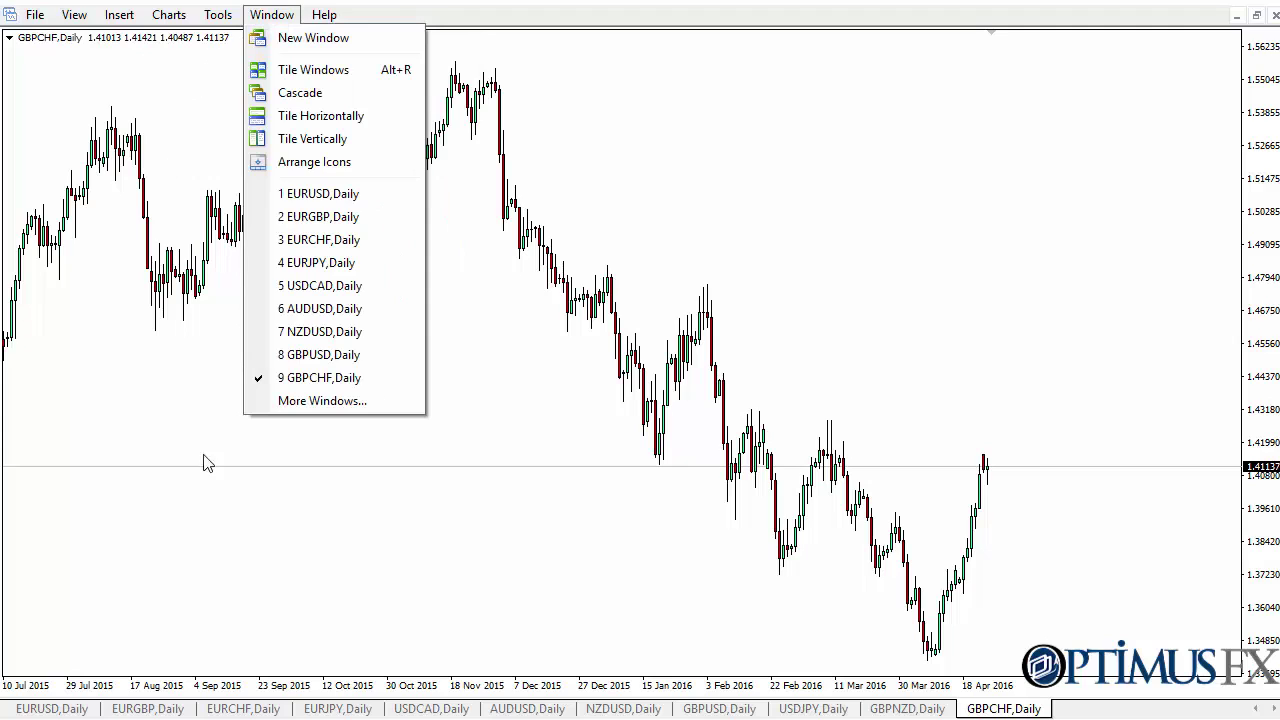
left_click(250, 576)
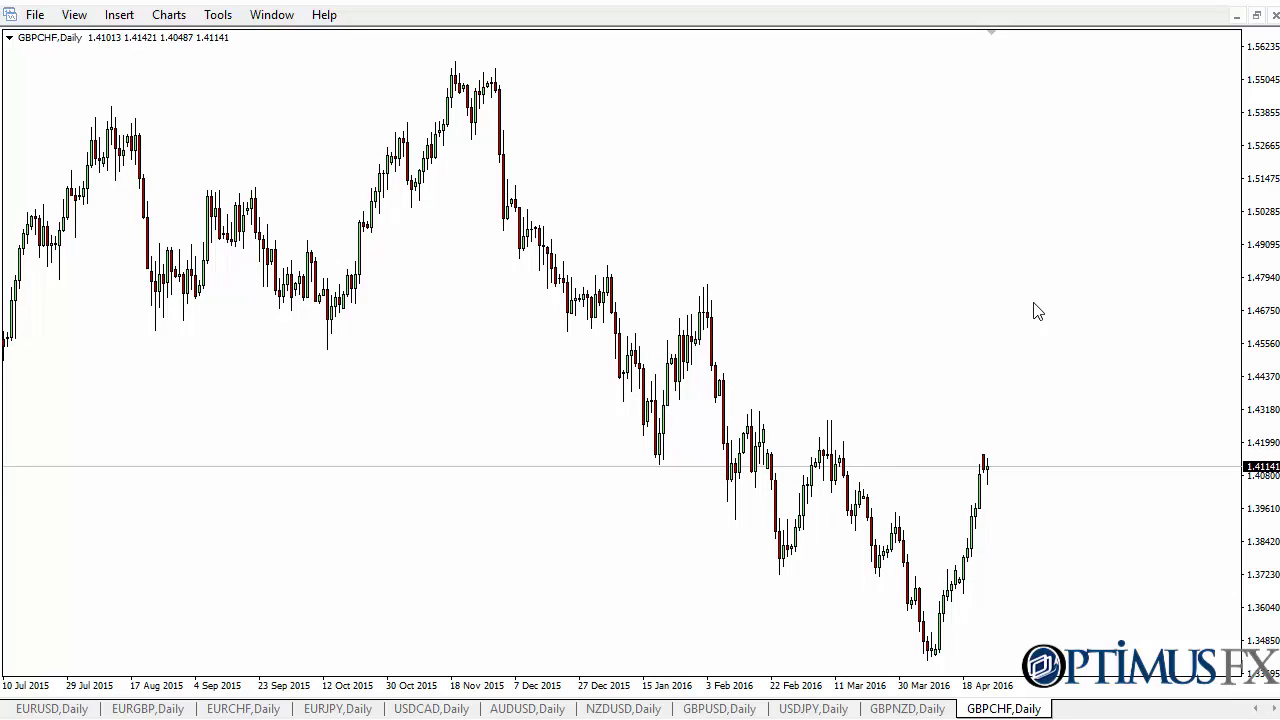
left_click(75, 15)
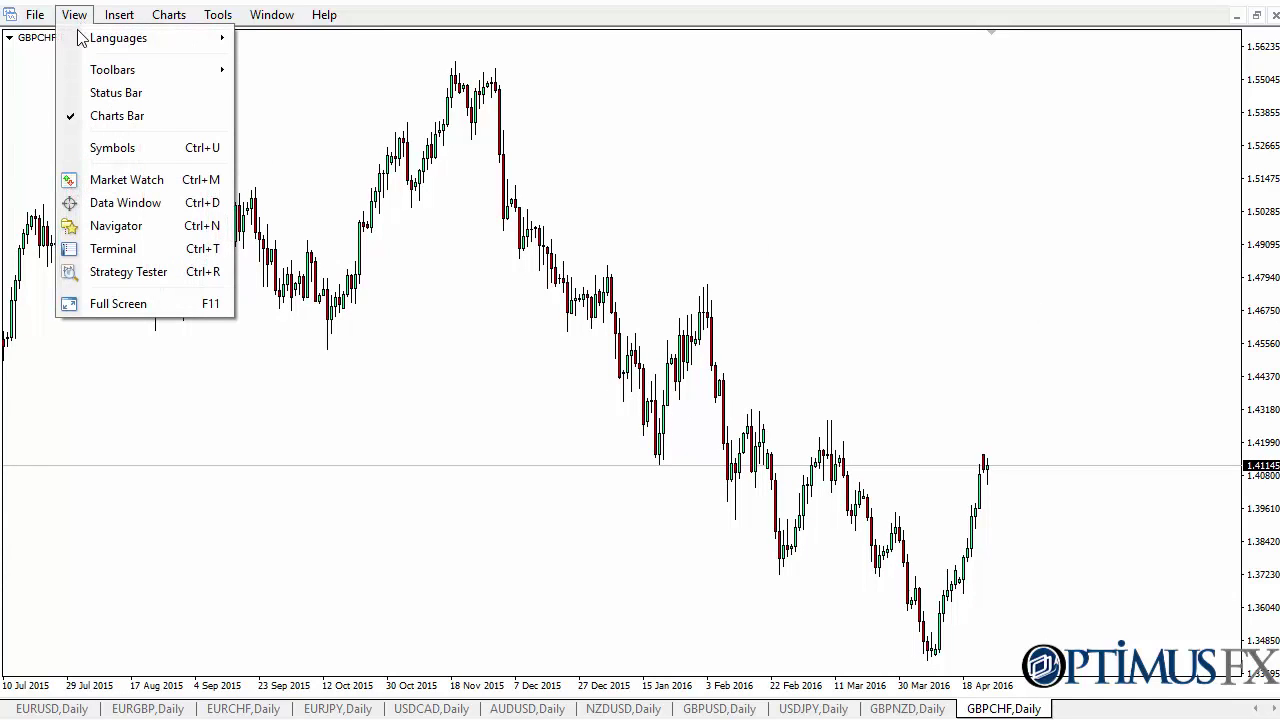
mouse_move(98, 76)
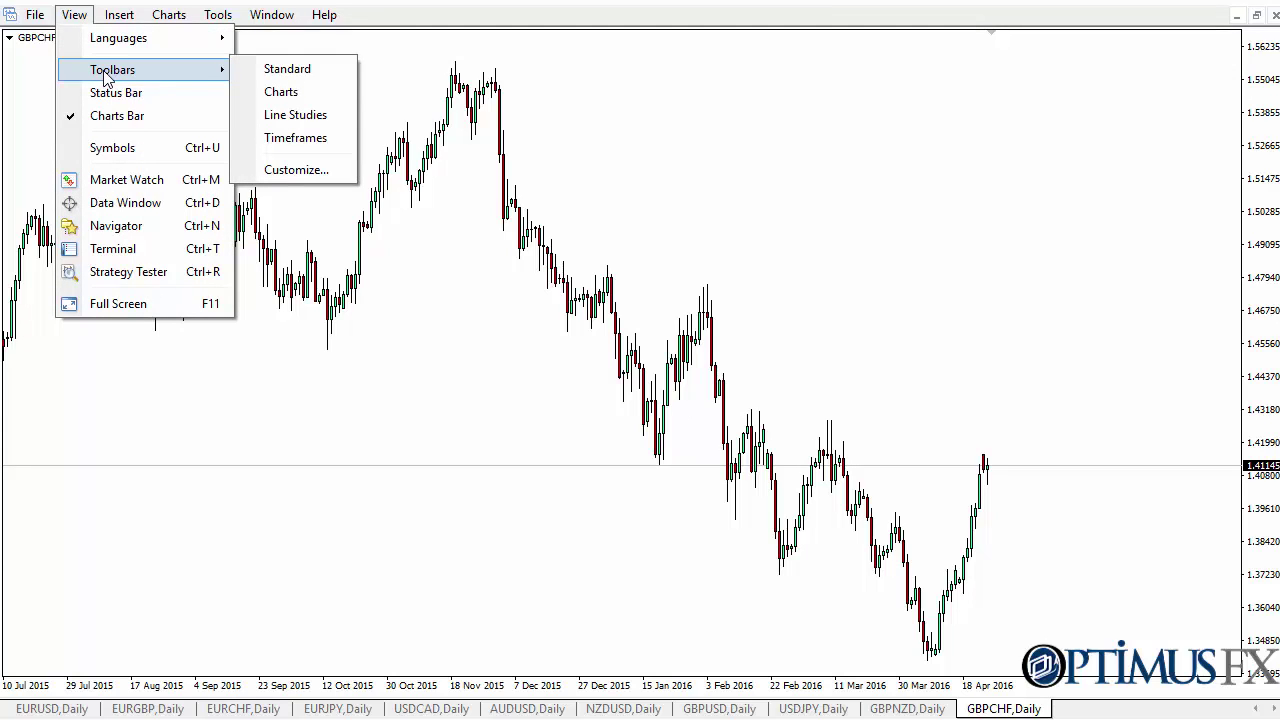
left_click(283, 70)
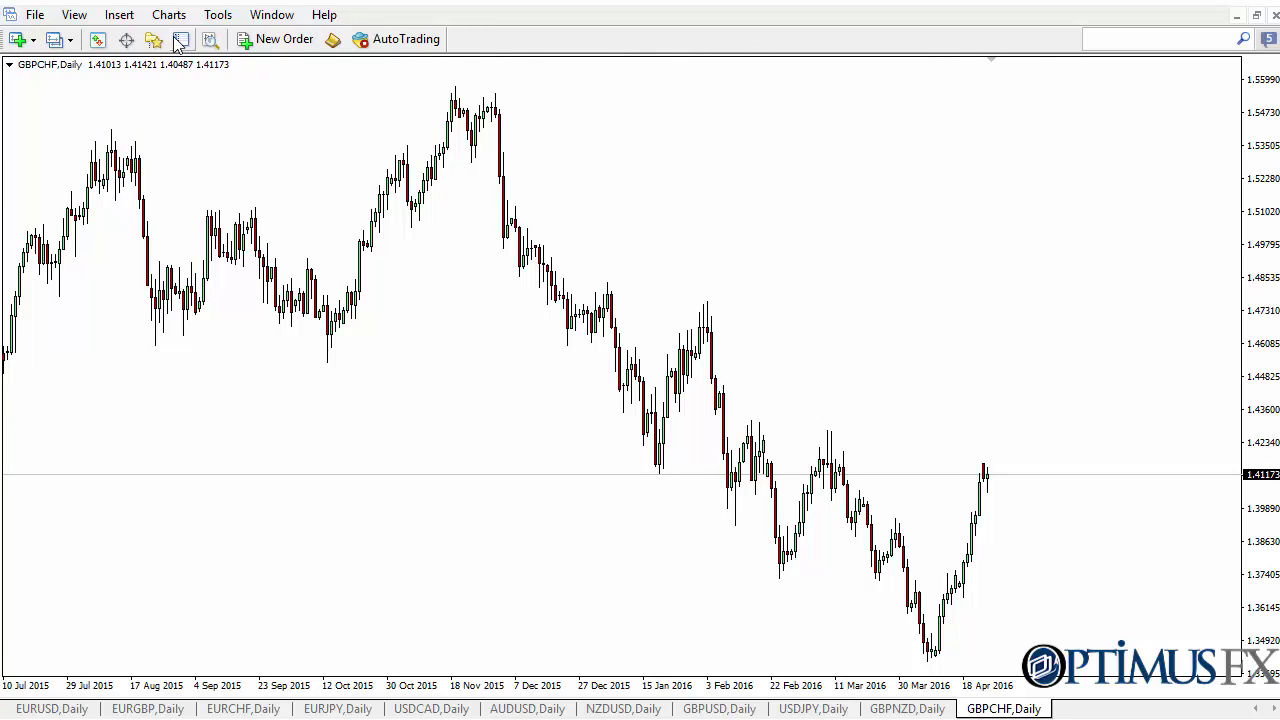
left_click(75, 15)
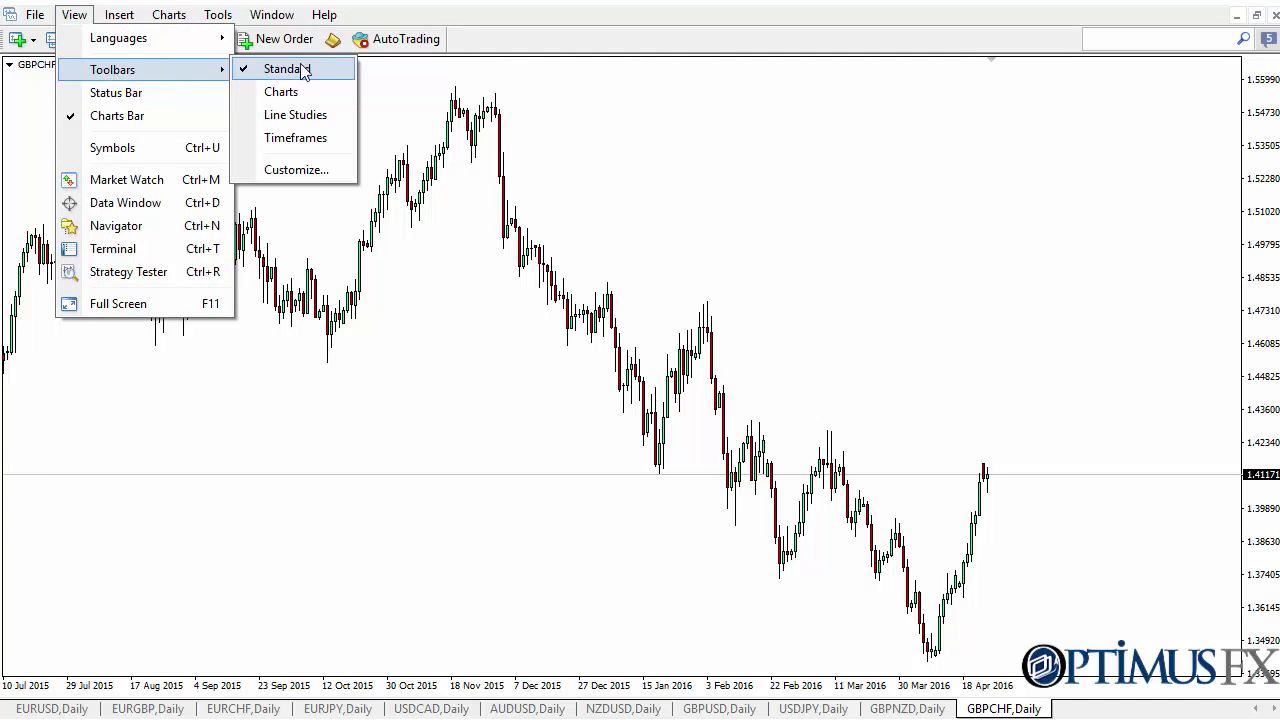
left_click(287, 69)
- Enable the Charts toolbar from View > Toolbars
left_click(74, 14)
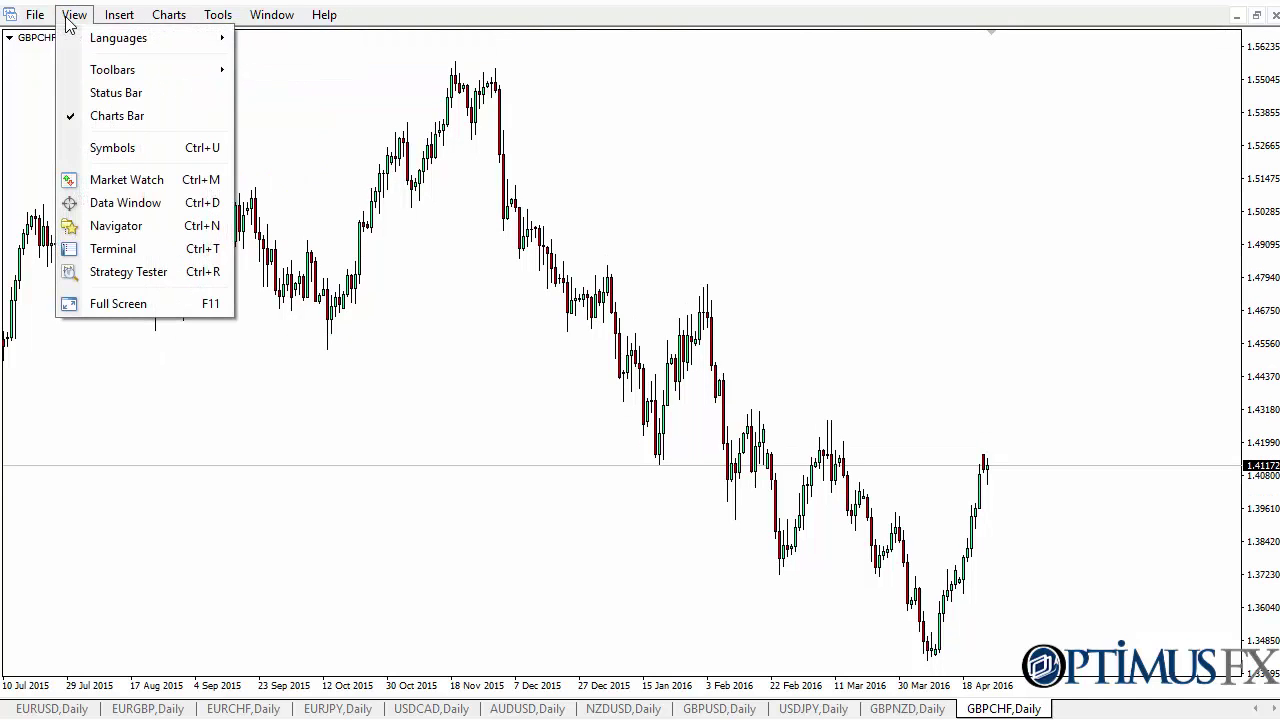
mouse_move(105, 72)
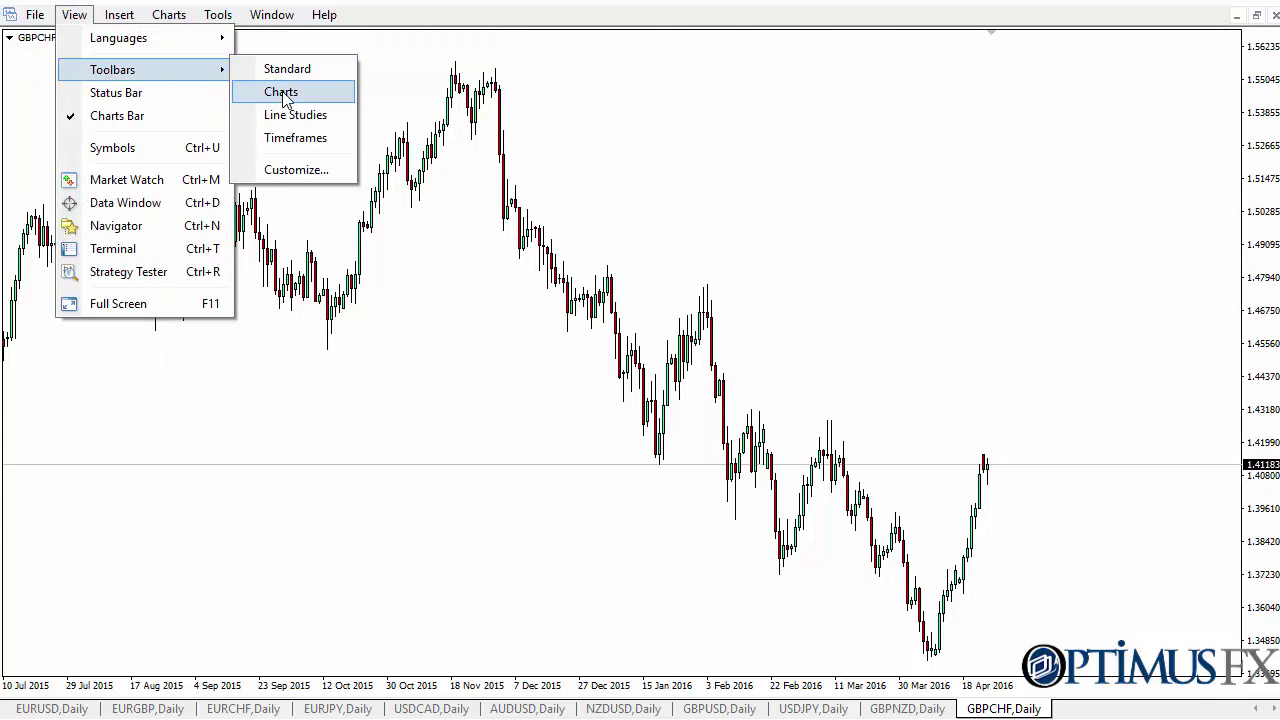
left_click(282, 92)
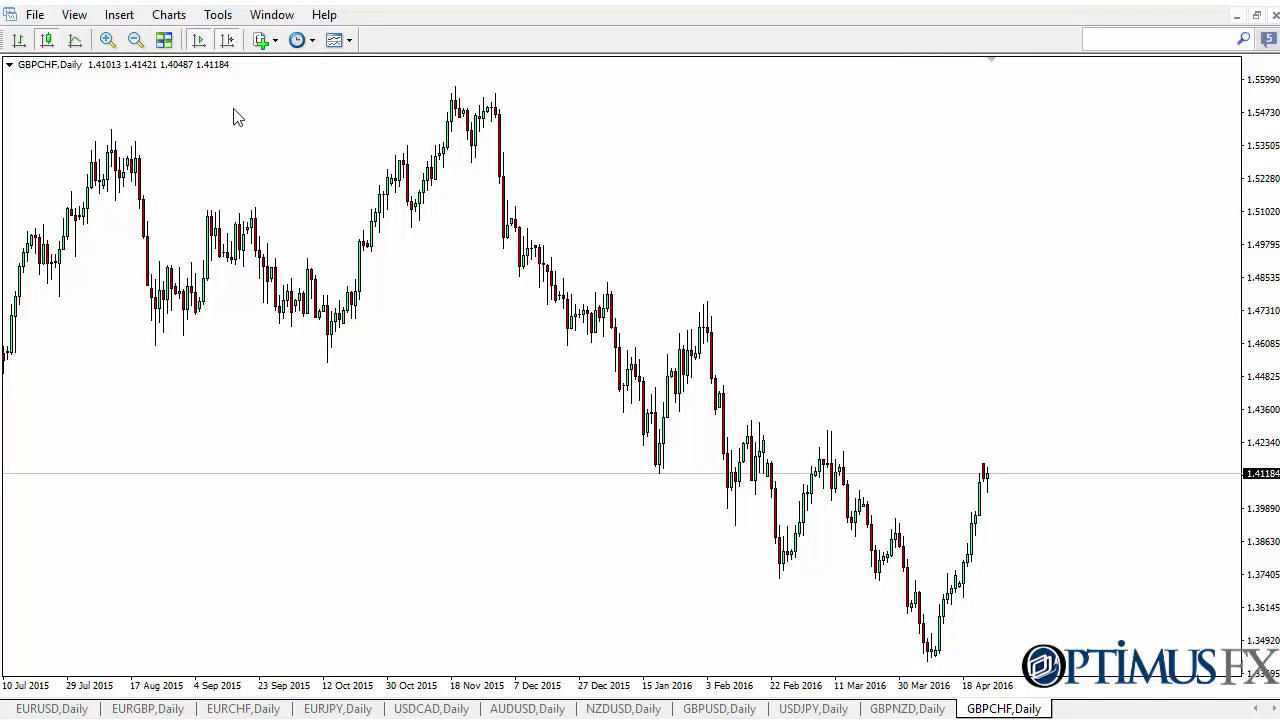
- Try Bar and Line modes, zoom in and out, return to candlesticks, list indicators
left_click(18, 40)
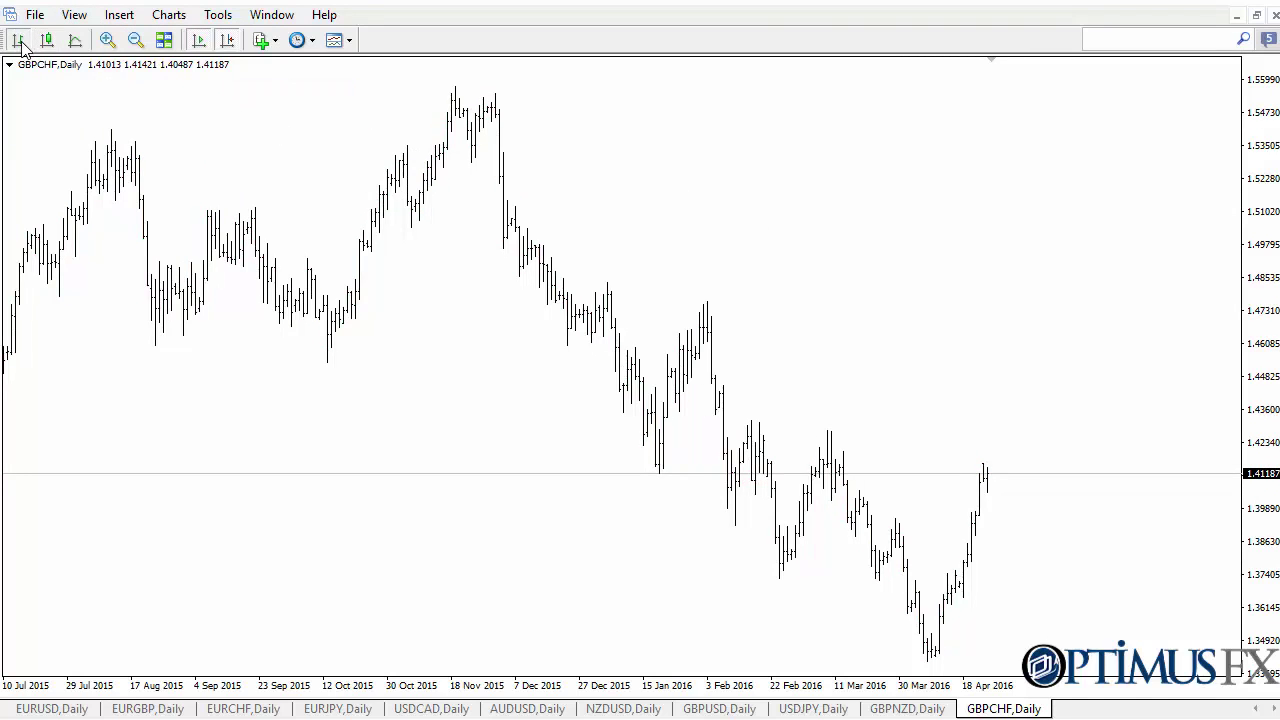
left_click(74, 42)
left_click(104, 42)
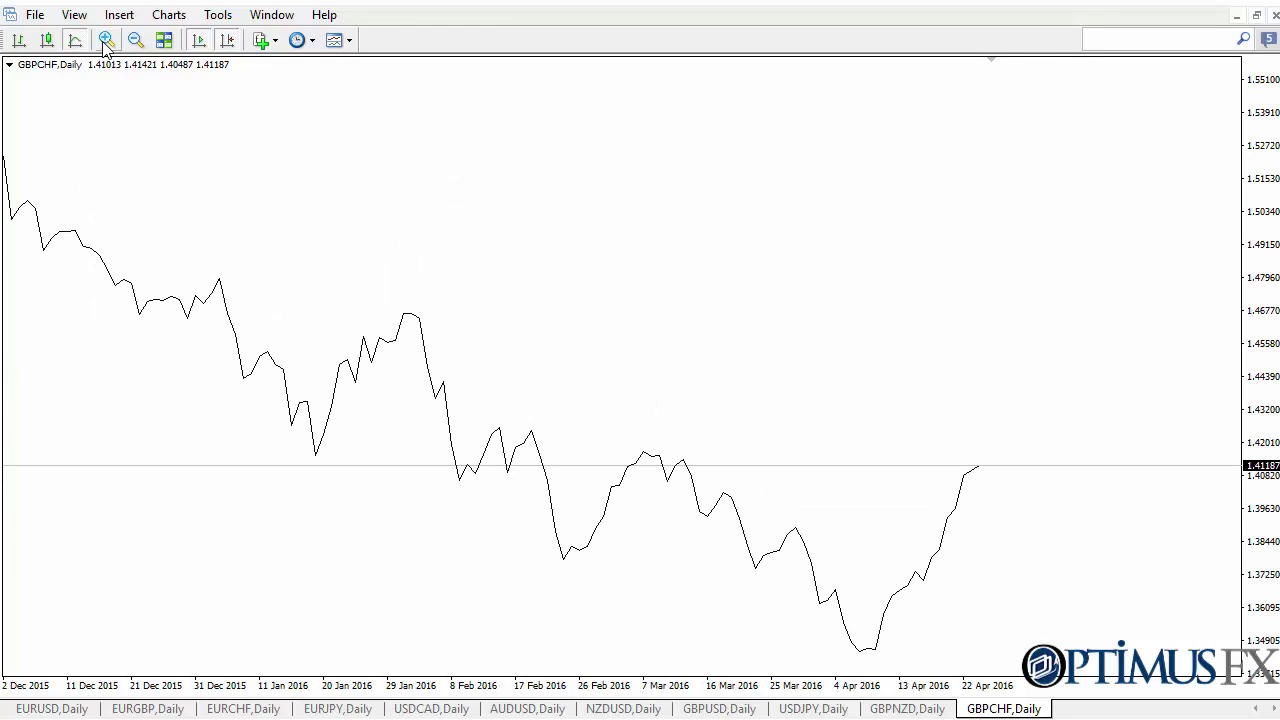
left_click(136, 40)
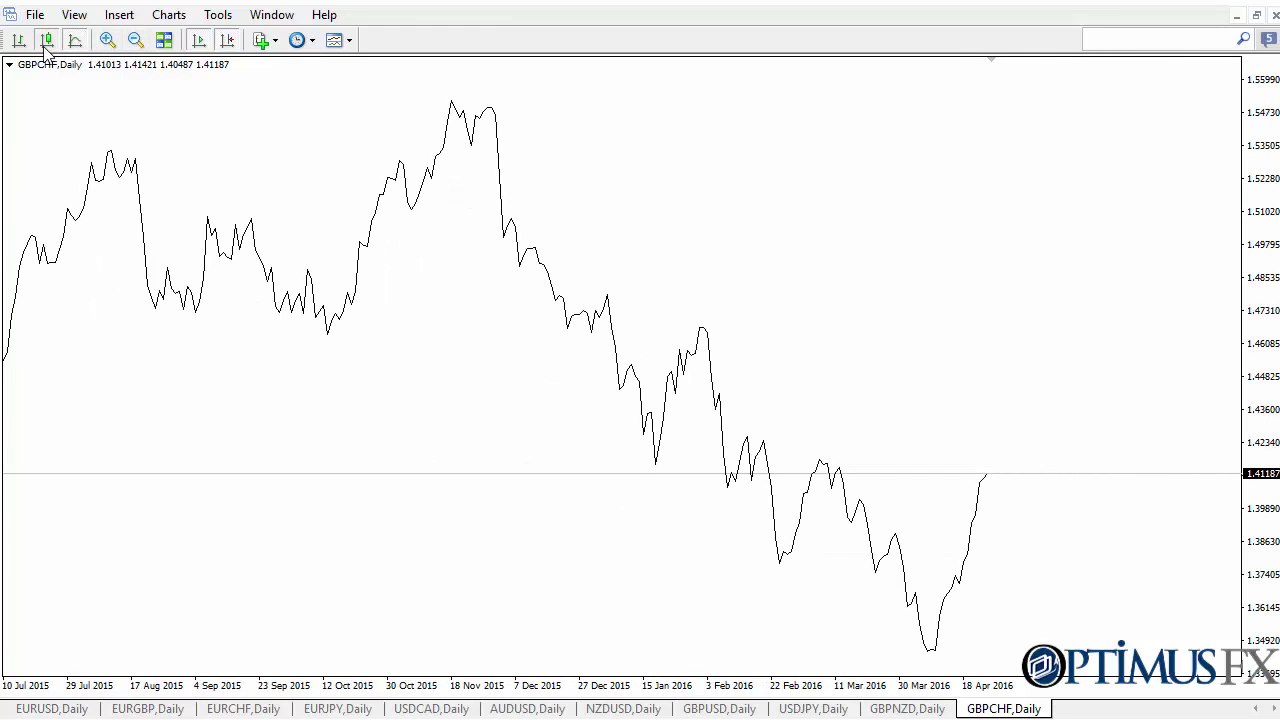
left_click(46, 40)
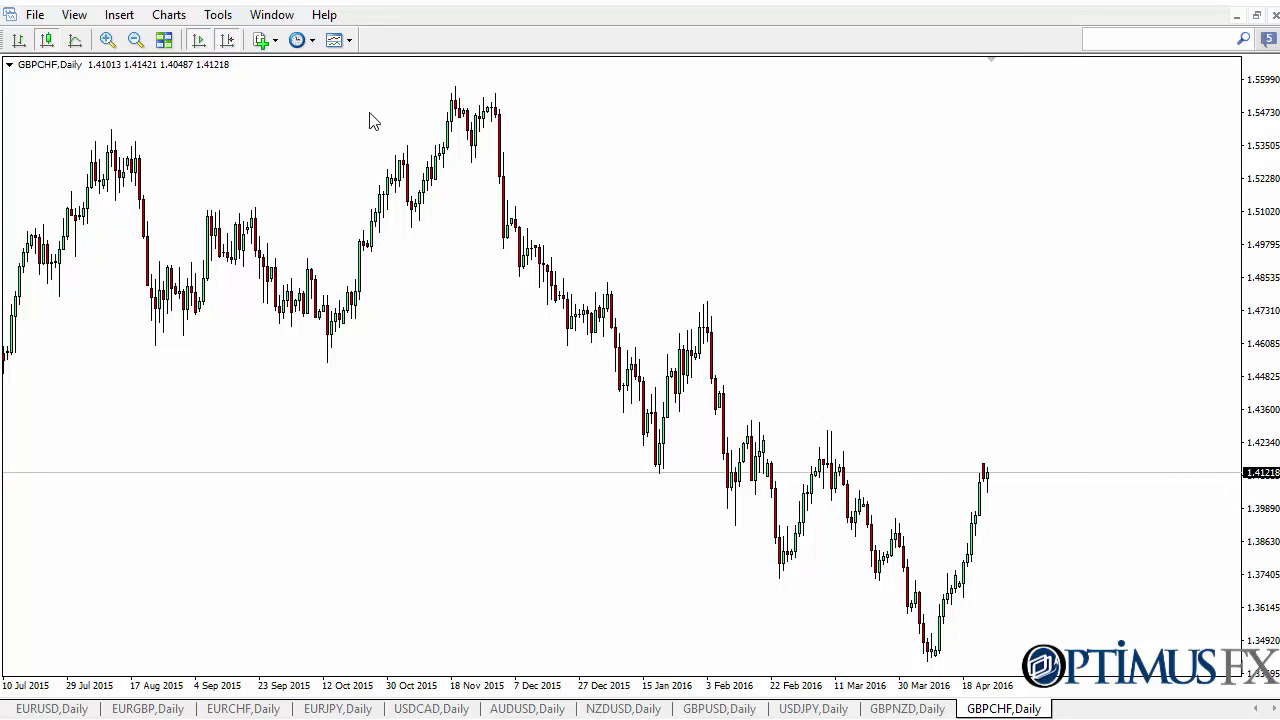
left_click(273, 41)
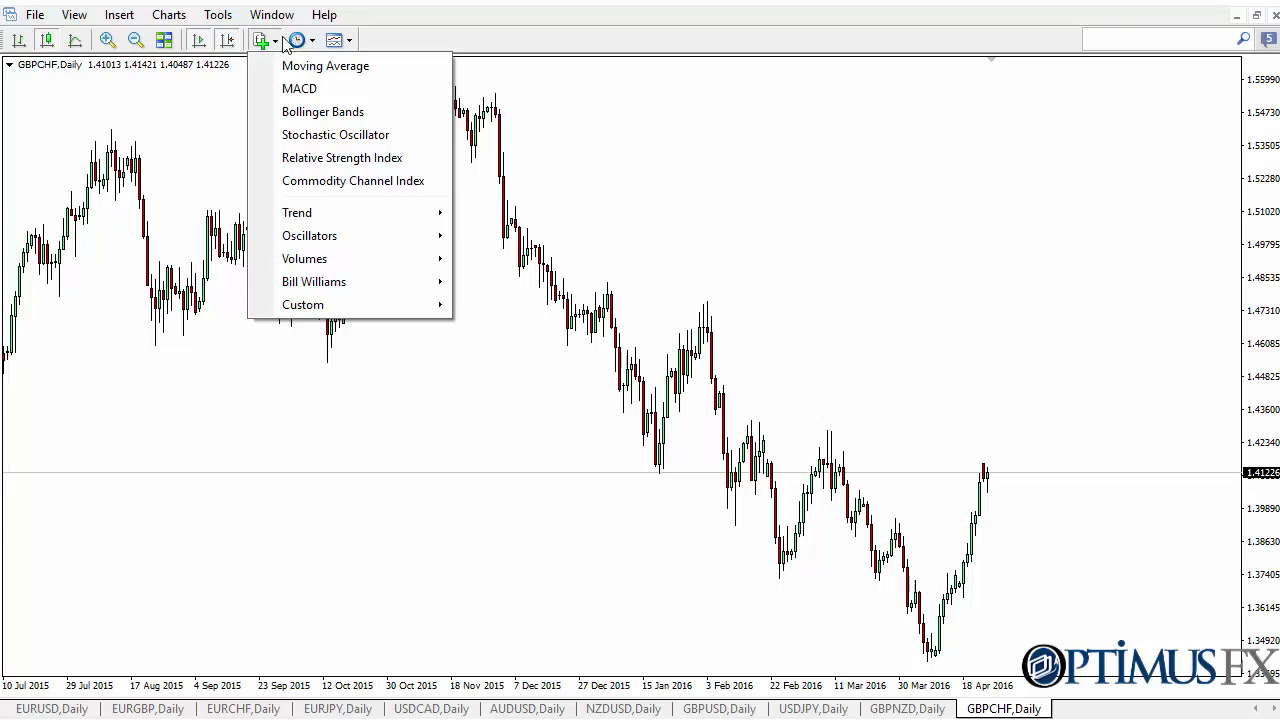
left_click(466, 44)
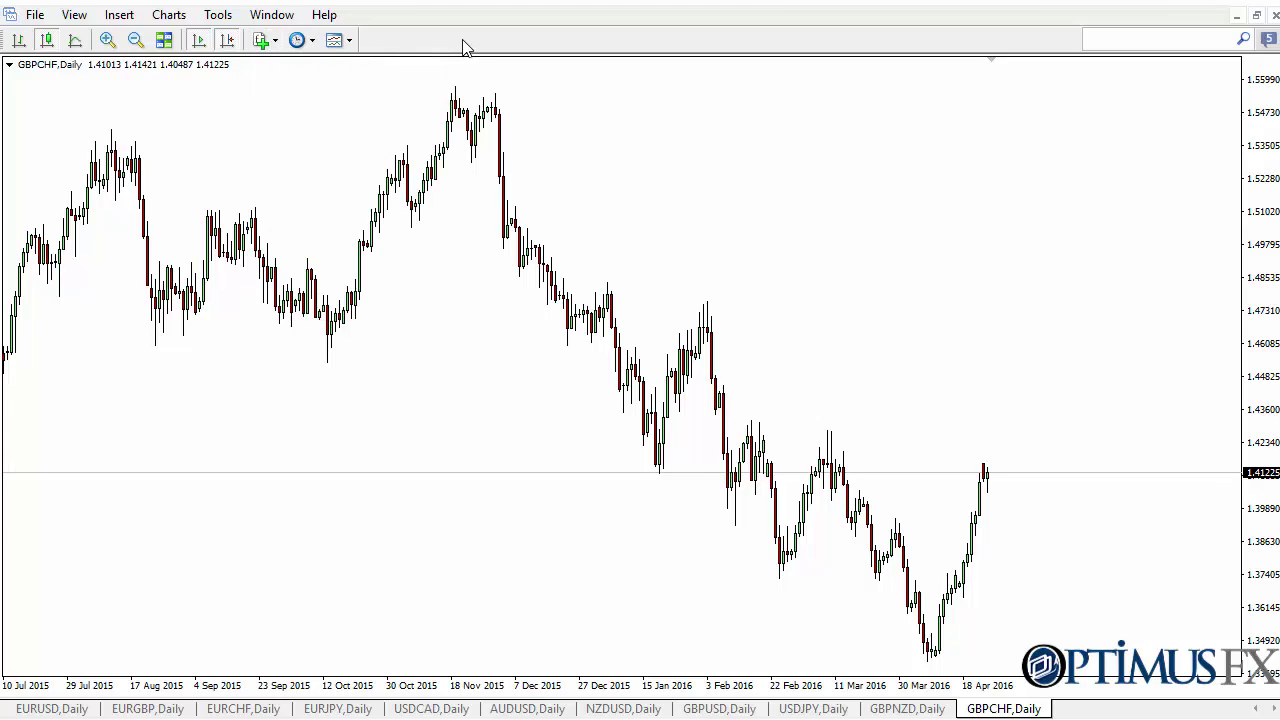
left_click(312, 42)
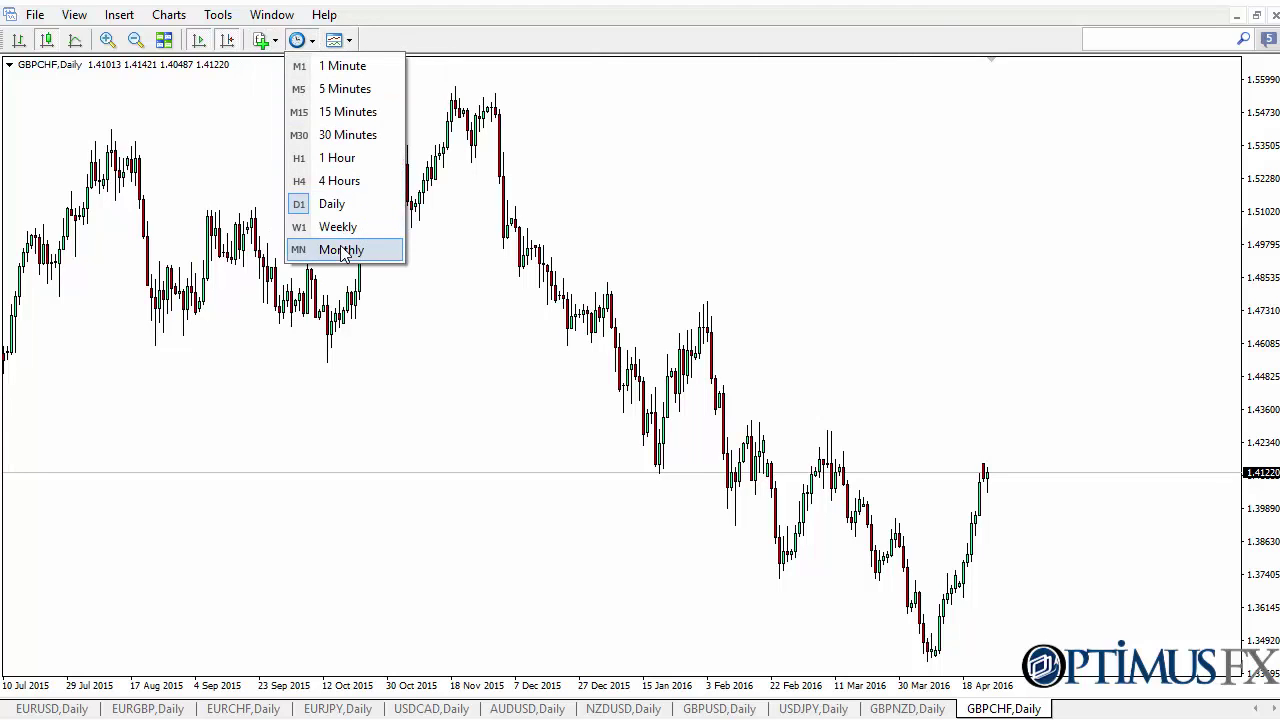
left_click(395, 45)
left_click(350, 42)
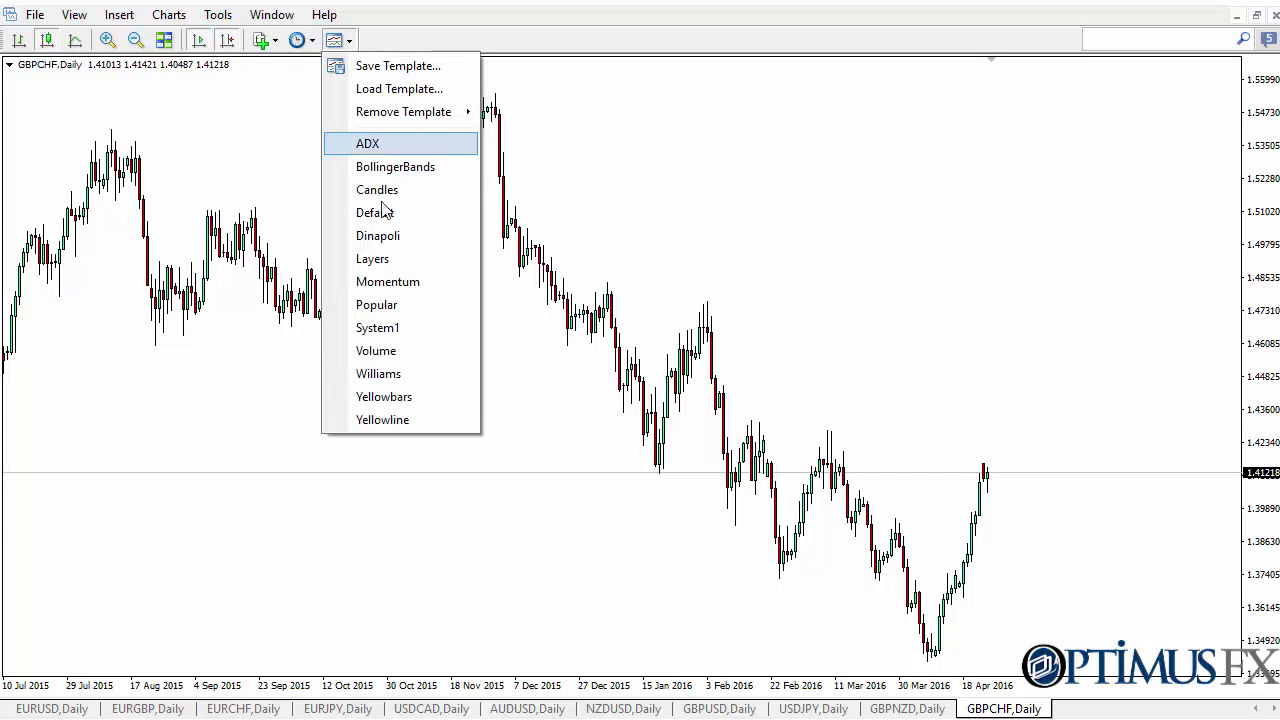
left_click(418, 42)
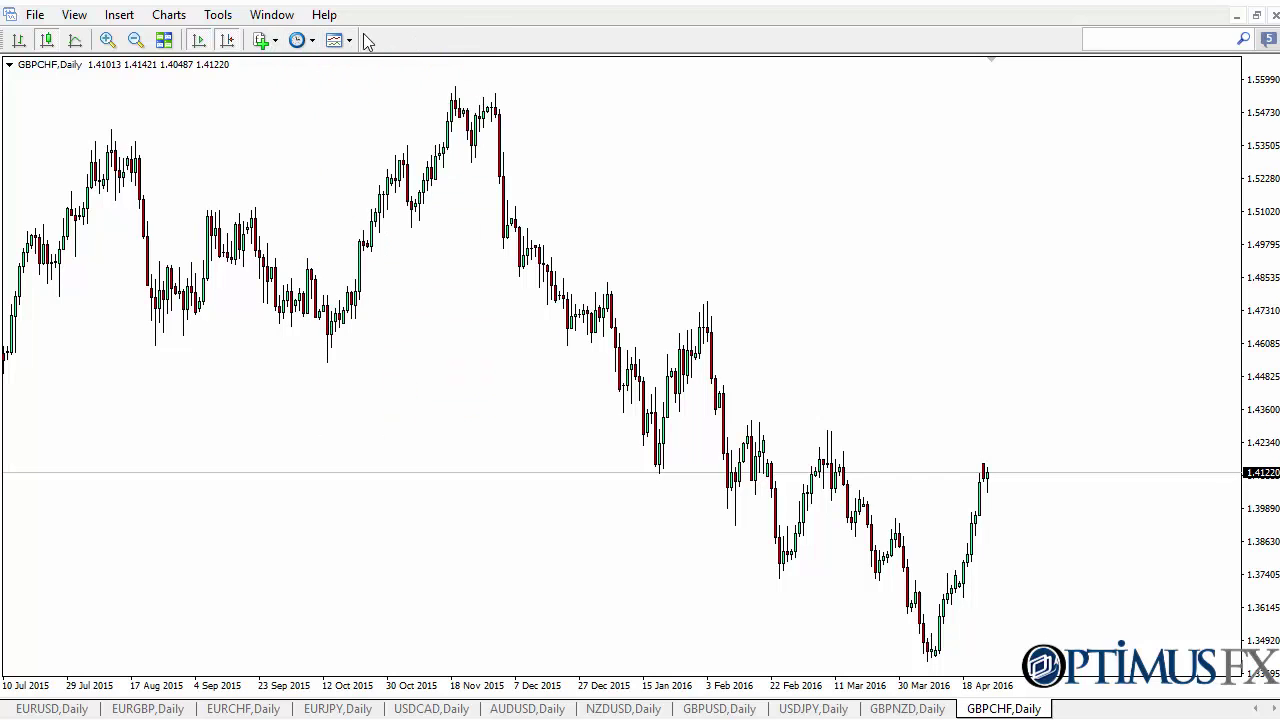
left_click(74, 16)
- Hide the Charts toolbar and show the Line Studies toolbar
mouse_move(95, 72)
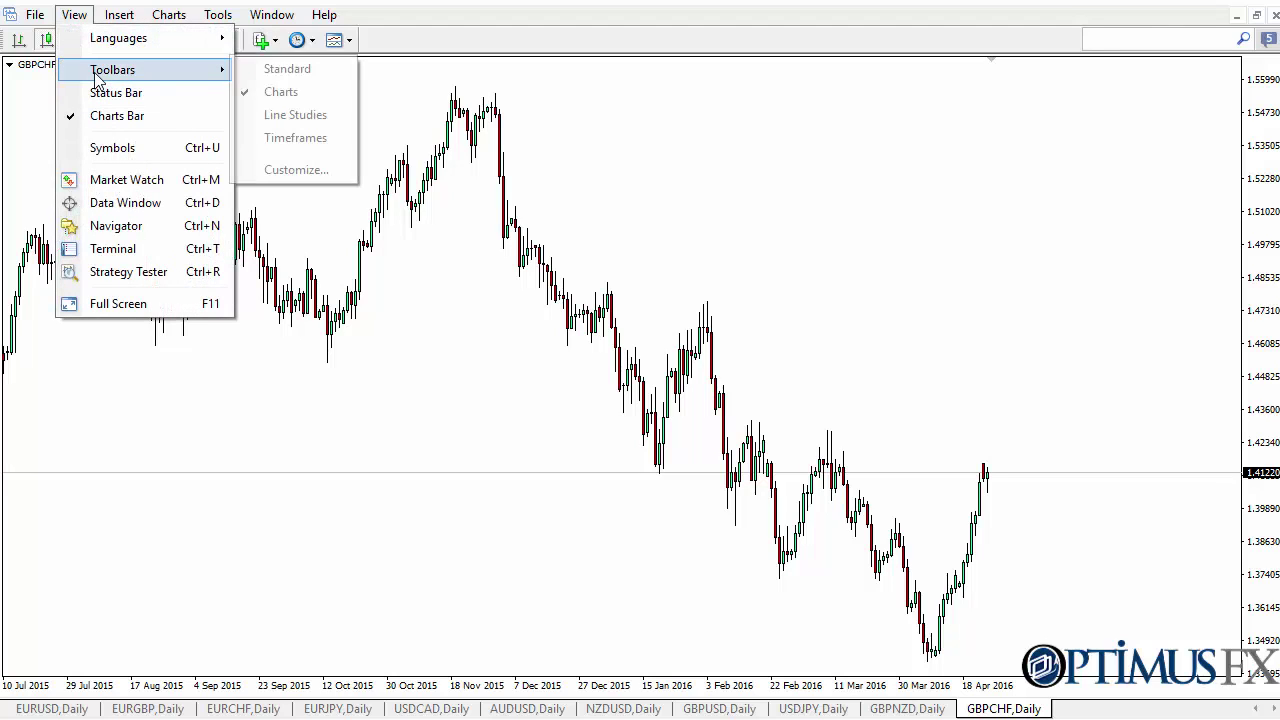
left_click(286, 92)
left_click(74, 14)
mouse_move(170, 84)
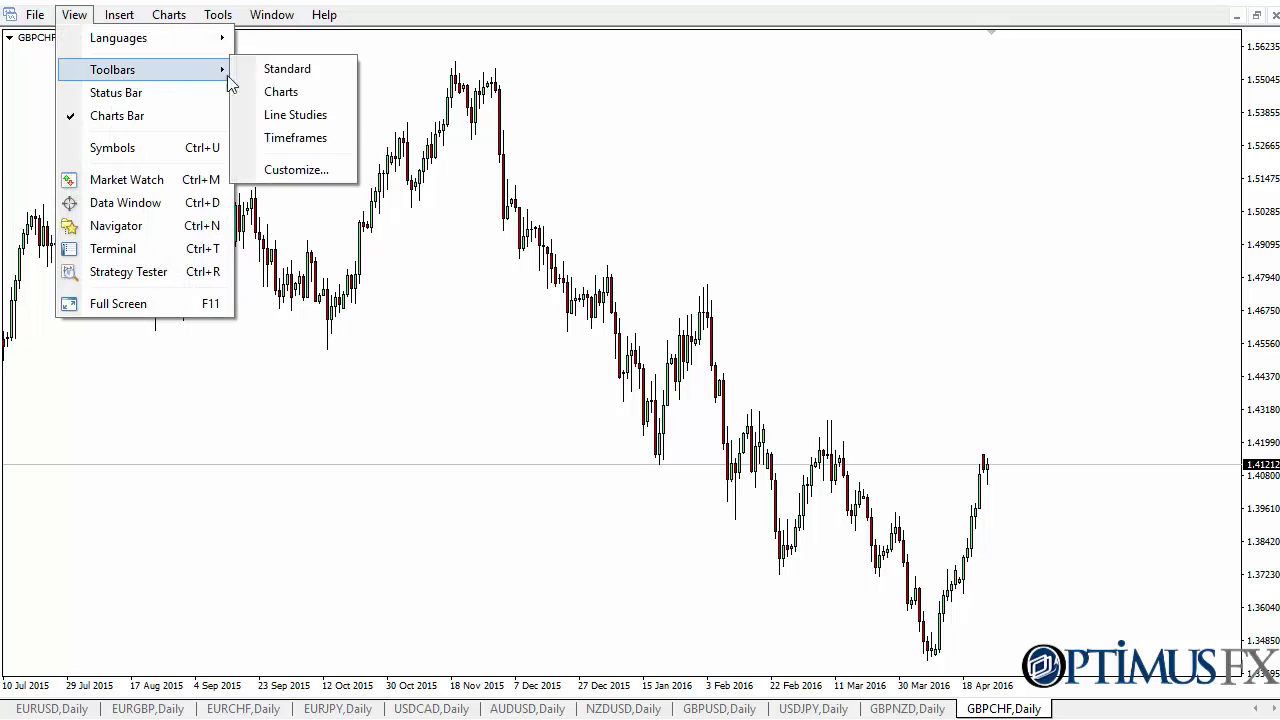
left_click(296, 115)
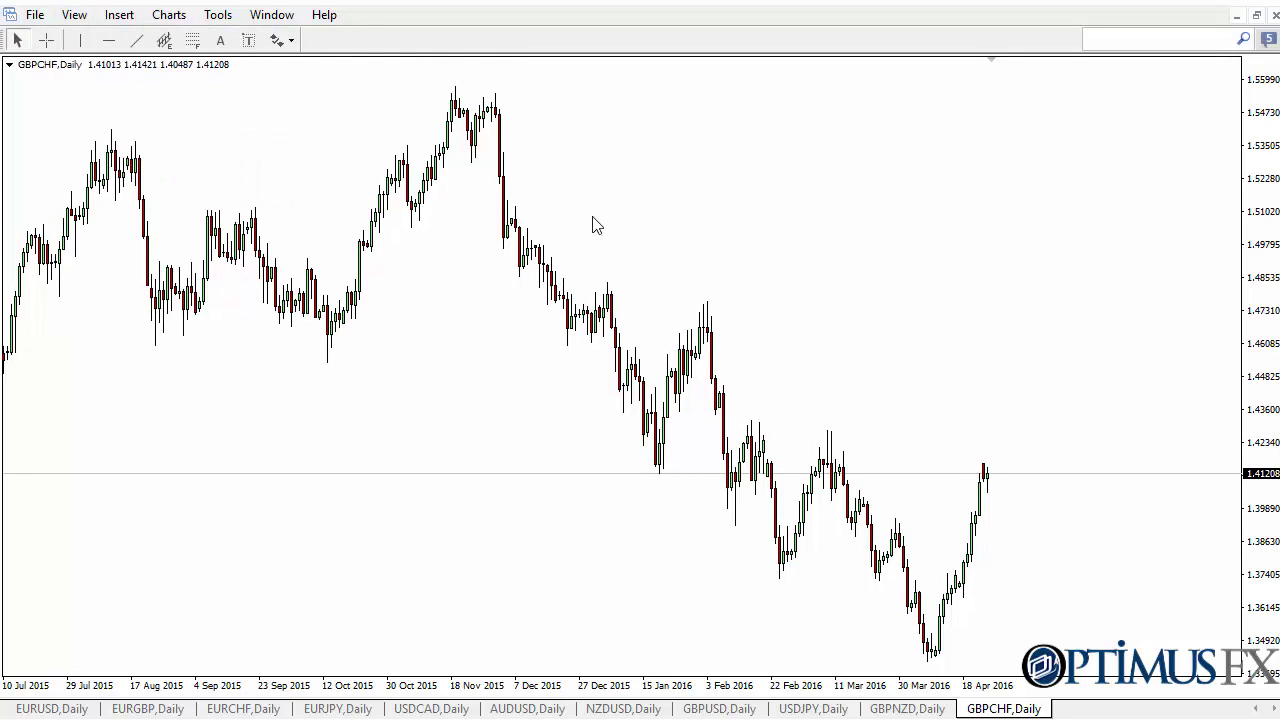
- Draw a trend line down from the November 2015 peak, then delete it
left_click(136, 40)
mouse_move(506, 104)
left_mouse_down()
mouse_move(709, 200)
mouse_move(809, 294)
mouse_move(809, 306)
mouse_move(720, 308)
left_mouse_up()
right_click(720, 308)
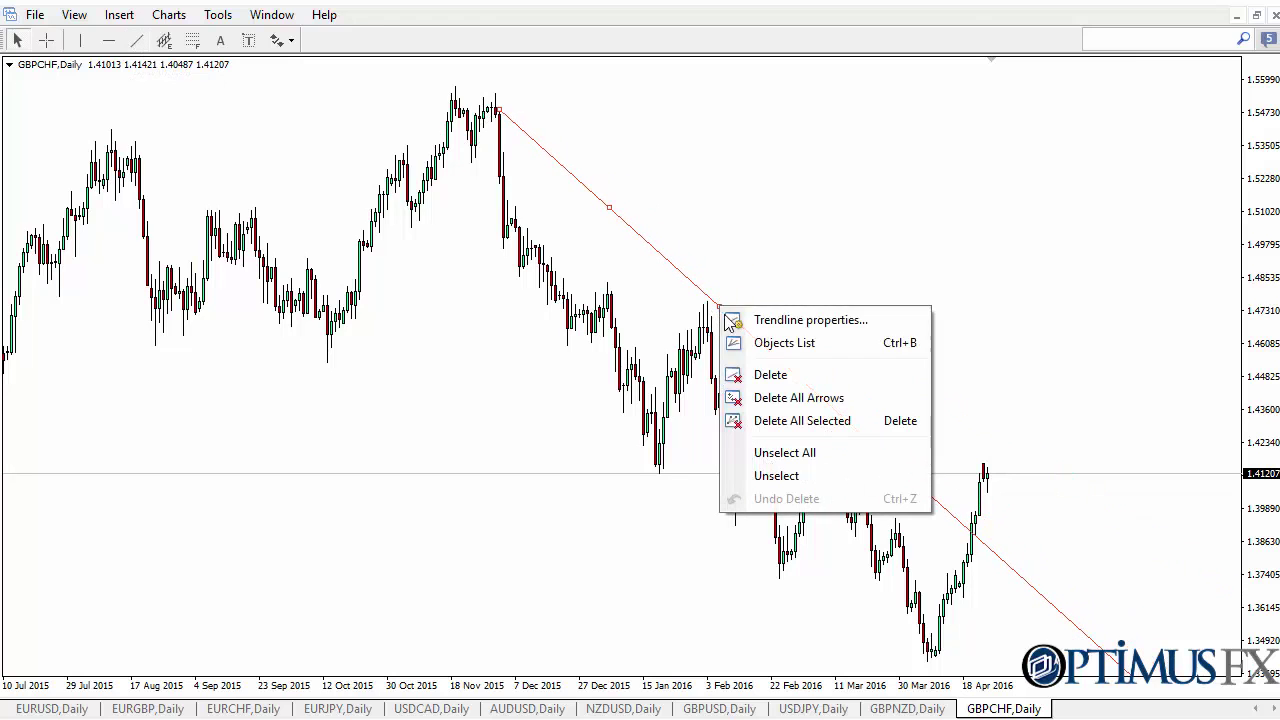
left_click(745, 374)
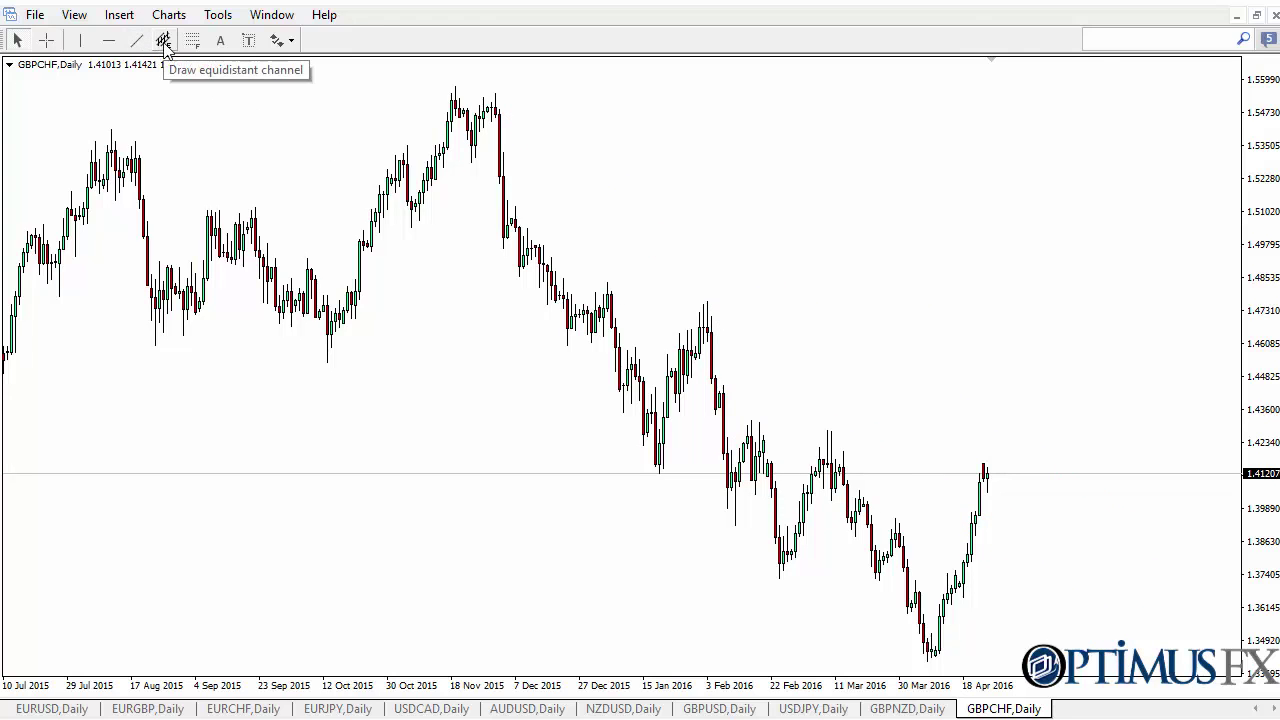
- Toggle the Crosshair, return to Cursor mode, and open the View menu
left_click(46, 40)
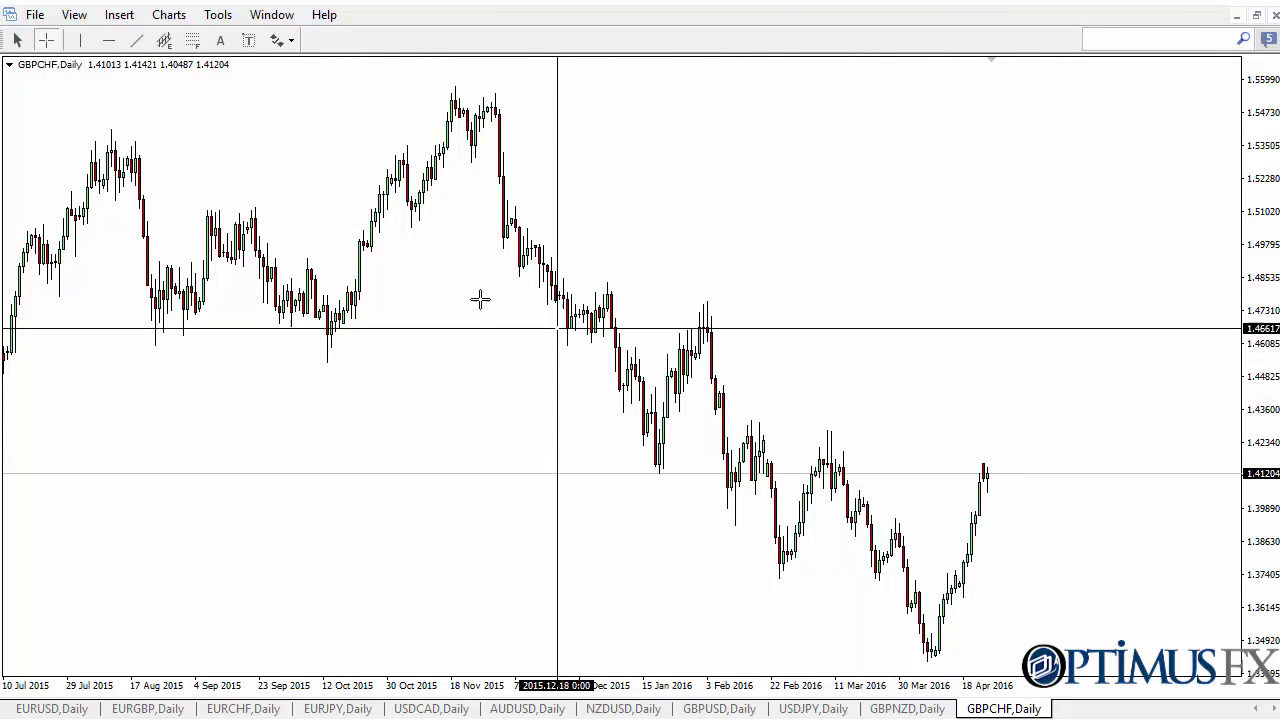
left_click(17, 40)
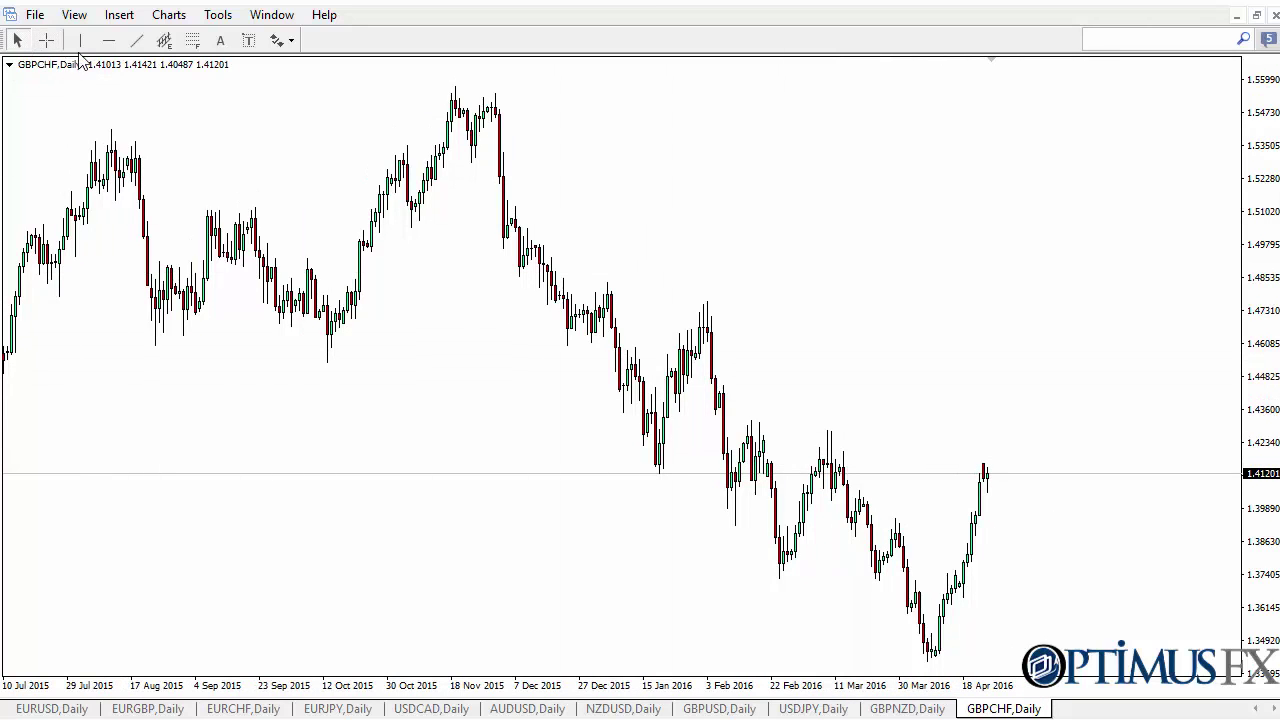
left_click(75, 18)
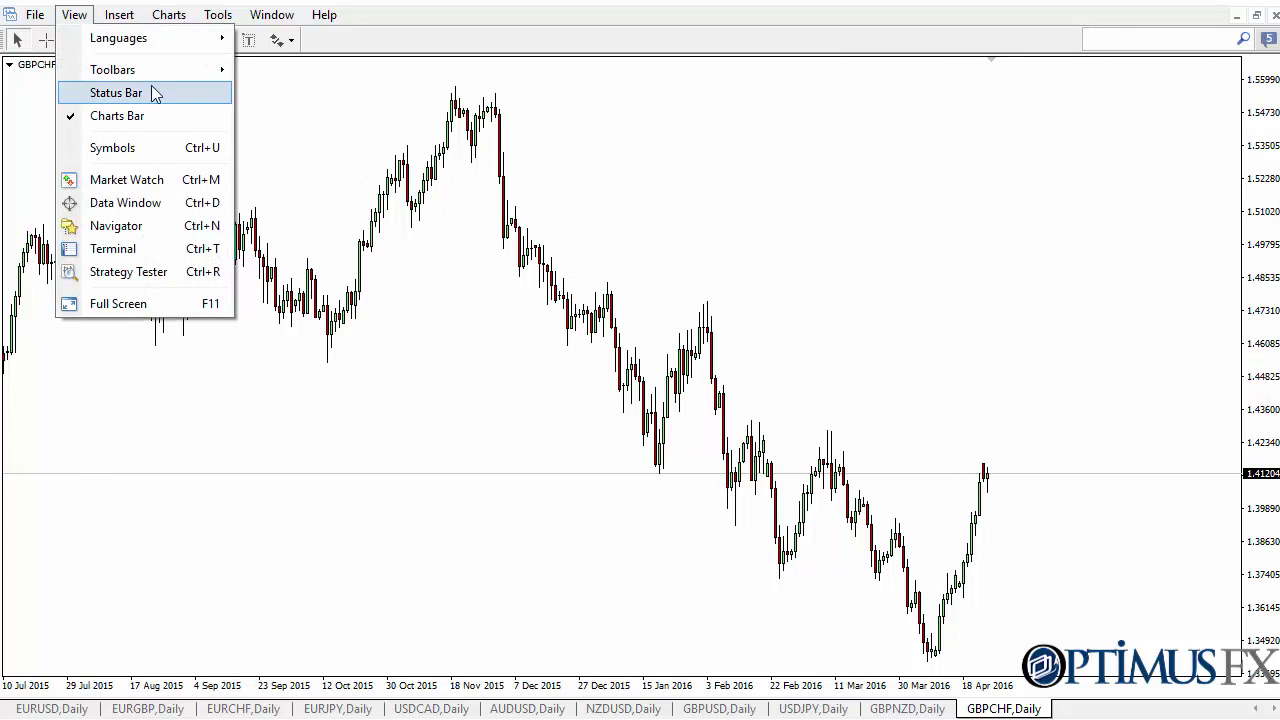
- Hide the Line Studies toolbar and show the Timeframes toolbar
mouse_move(152, 72)
left_click(280, 115)
left_click(75, 16)
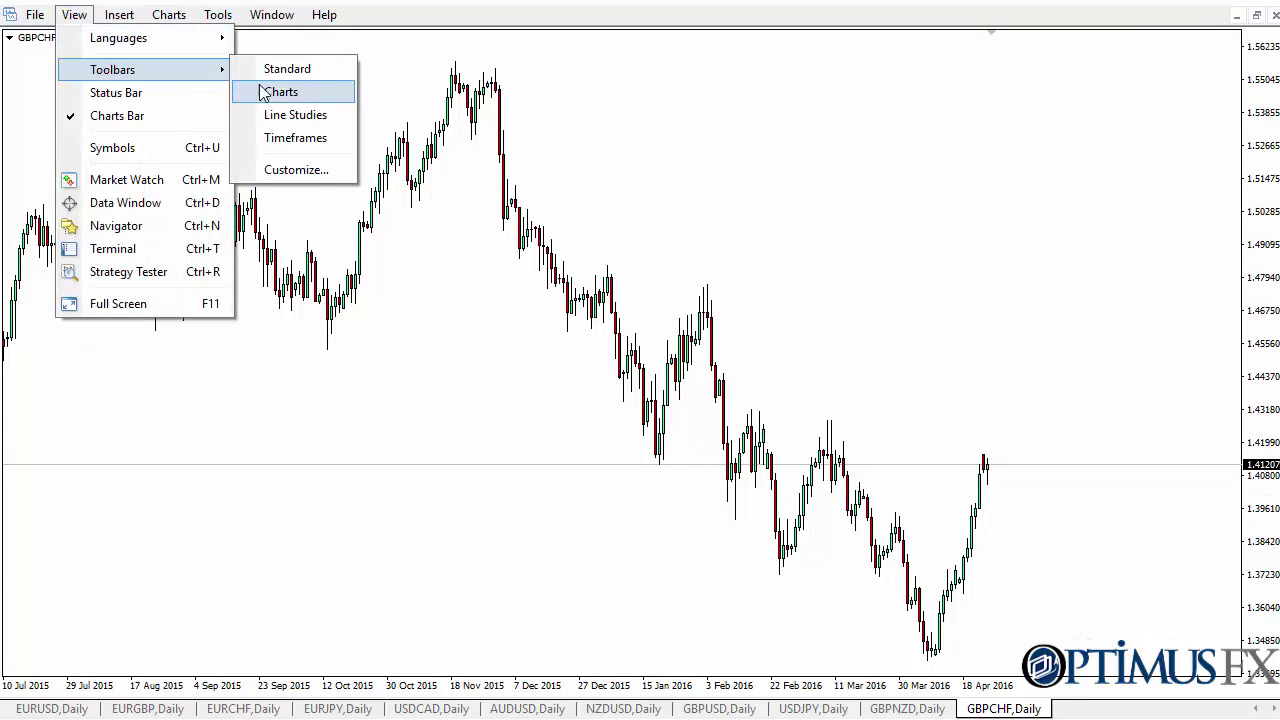
left_click(278, 138)
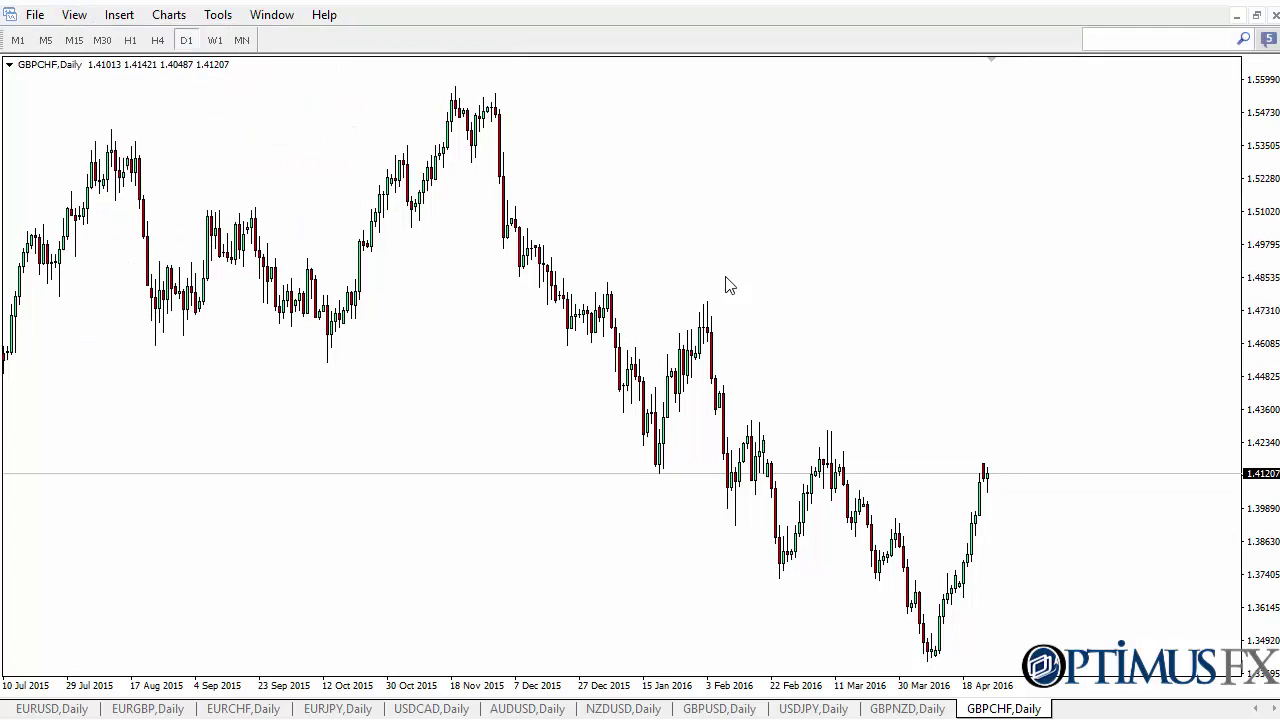
- Switch GBPCHF to M5, then M15, then back to D1, and open View
left_click(47, 40)
left_click(74, 40)
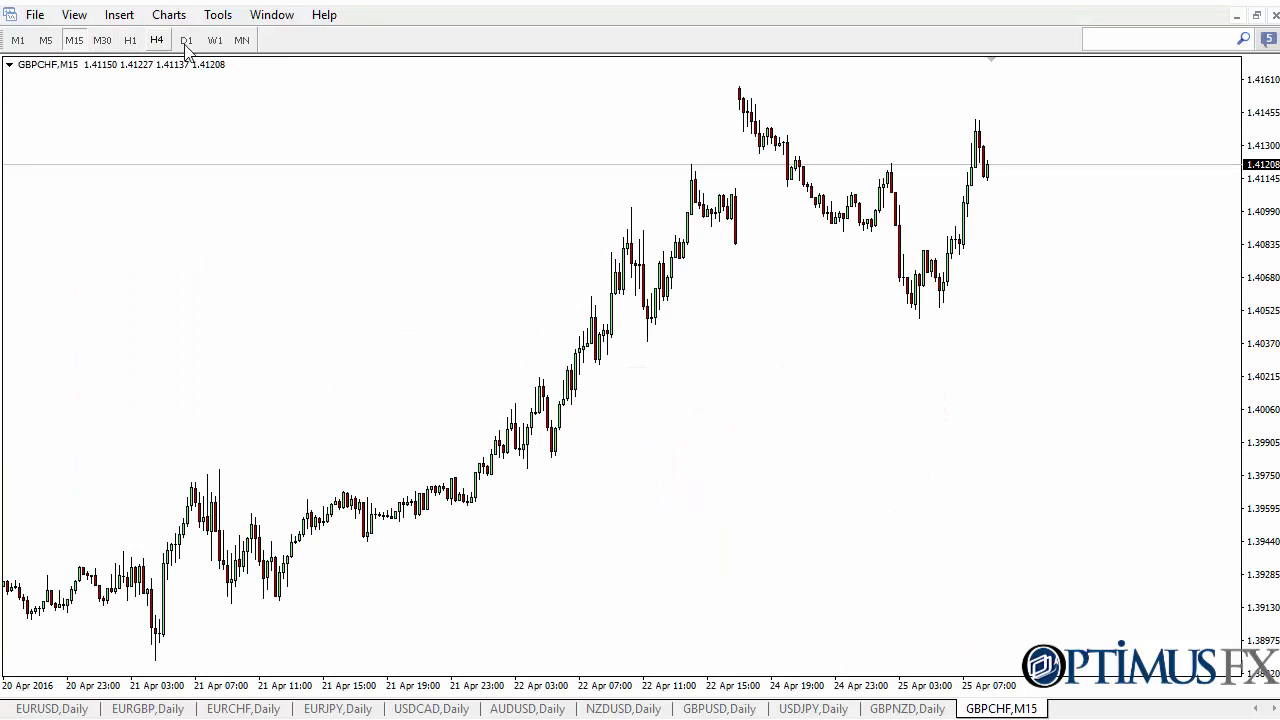
left_click(186, 40)
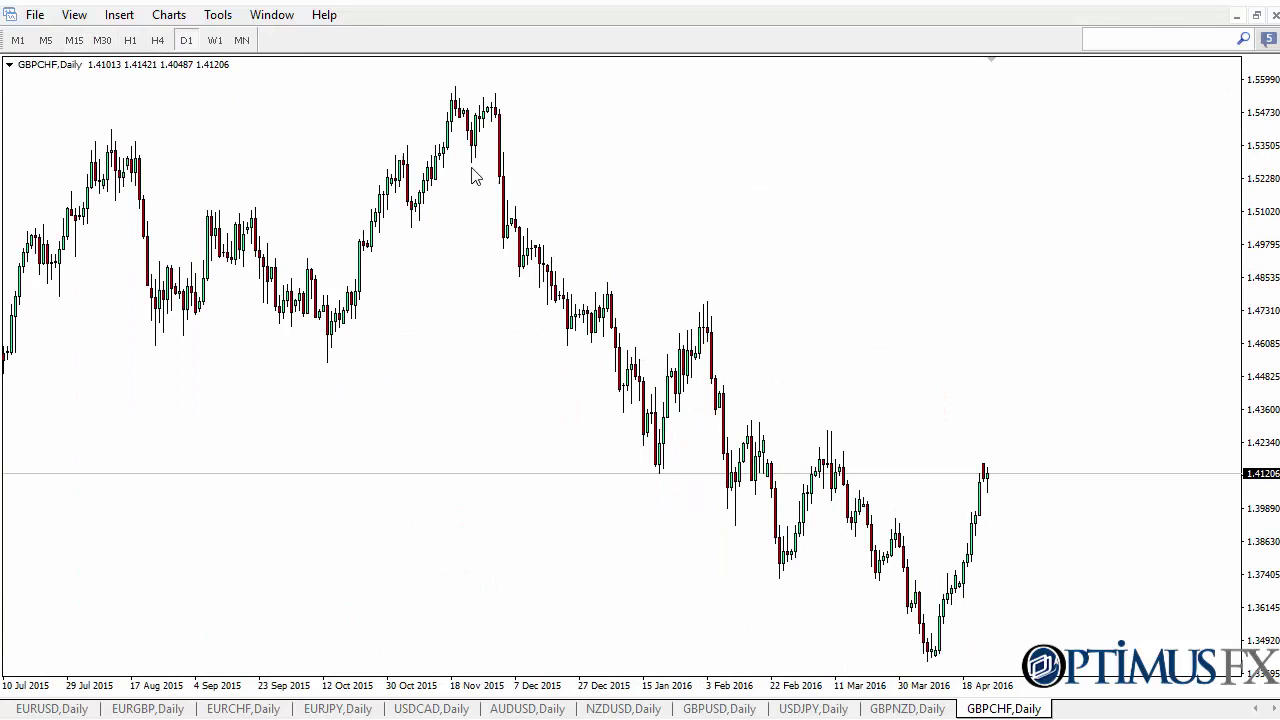
left_click(75, 15)
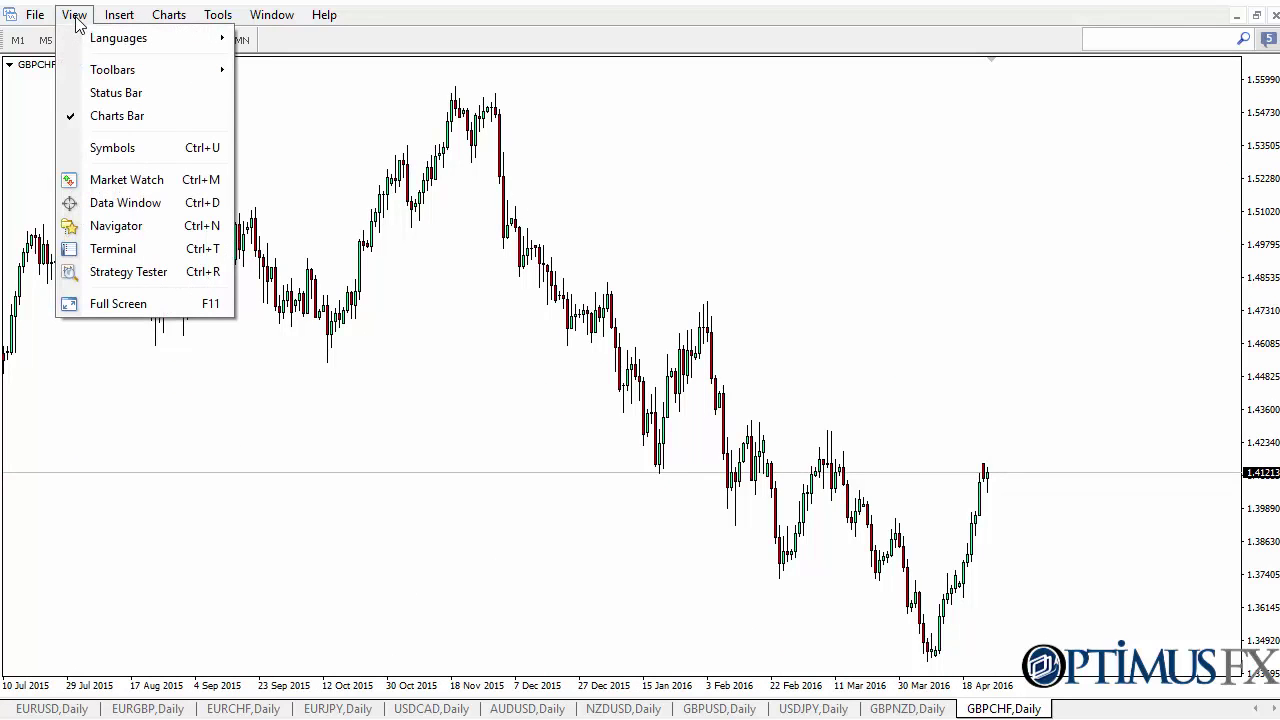
- Turn on the Standard, Charts and Line Studies toolbars, and check the Arrows dropdown
mouse_move(113, 69)
left_click(272, 66)
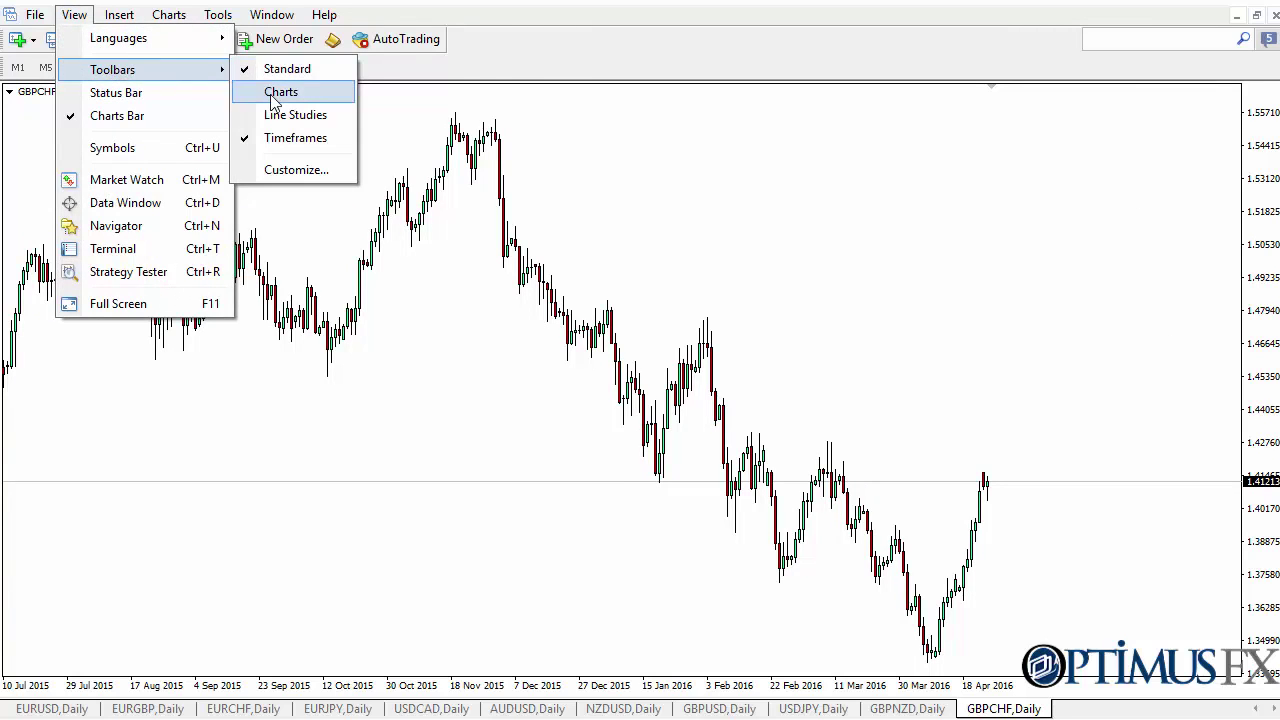
left_click(240, 89)
left_click(75, 15)
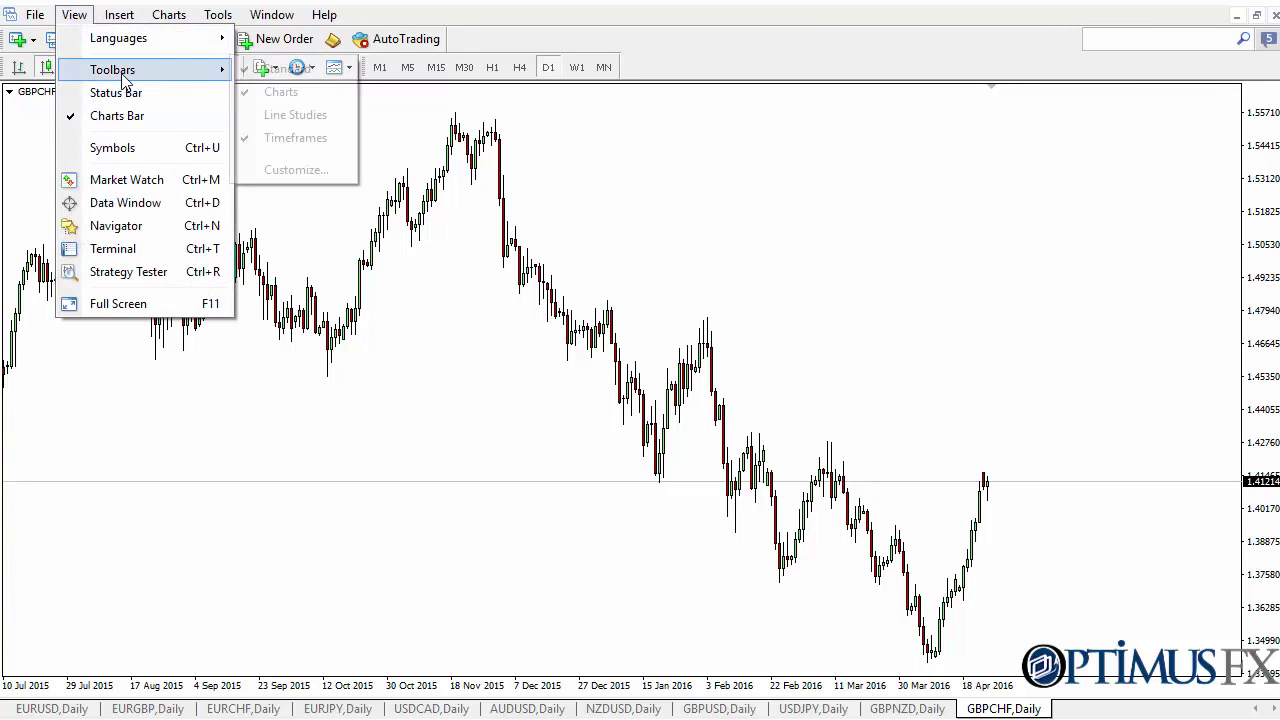
left_click(278, 114)
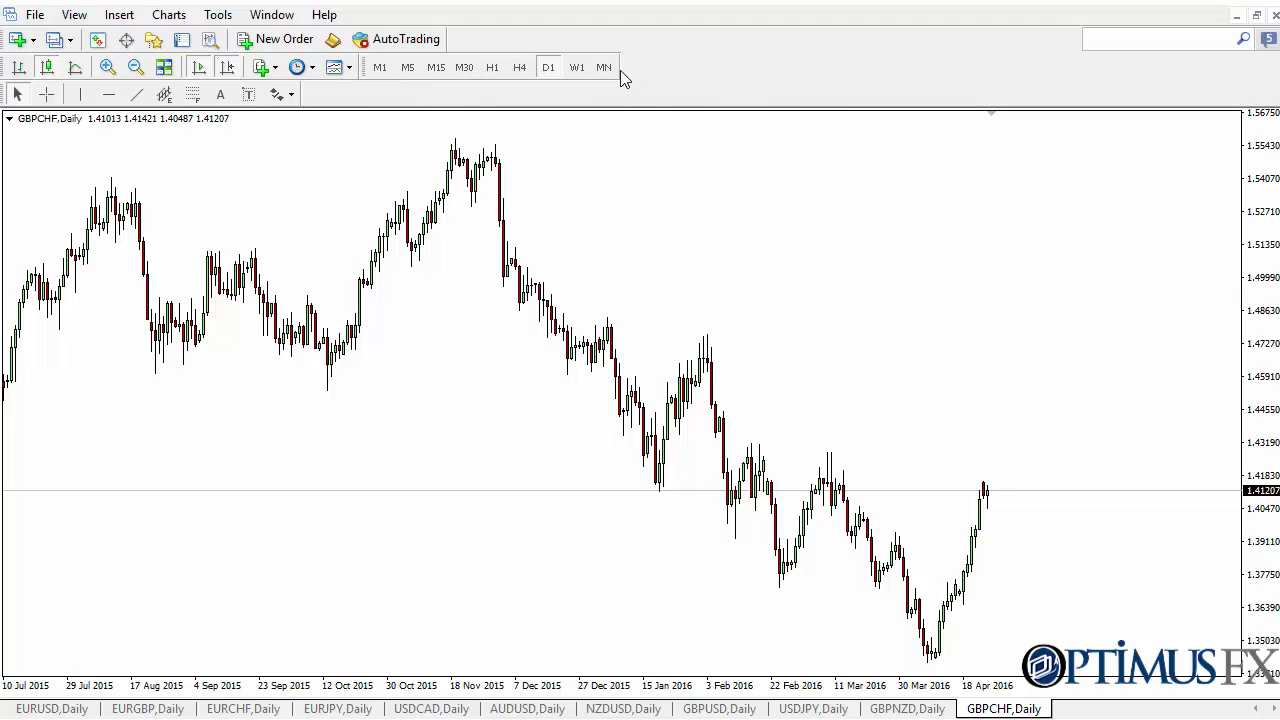
left_click(297, 95)
left_click(284, 96)
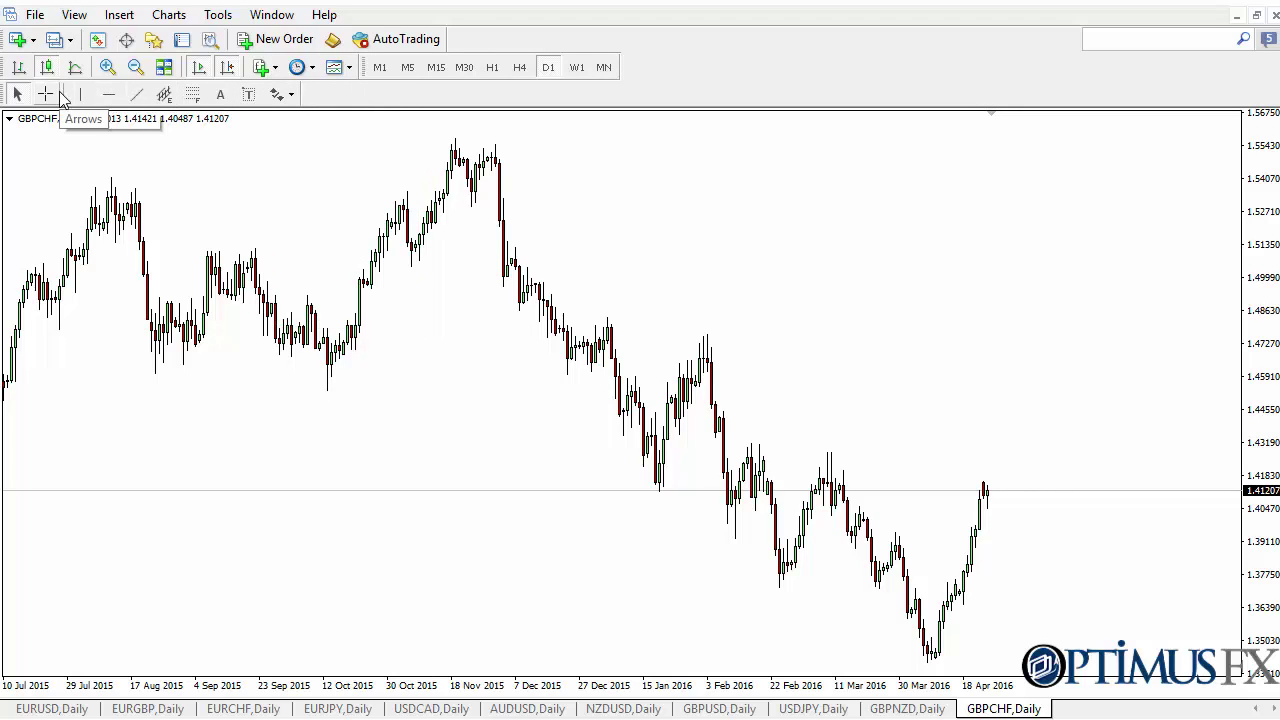
- Dock Line Studies and Timeframes toolbars into the top row, then dismiss the chart menu
mouse_move(5, 92)
left_mouse_down()
mouse_move(554, 81)
mouse_move(453, 45)
left_mouse_up()
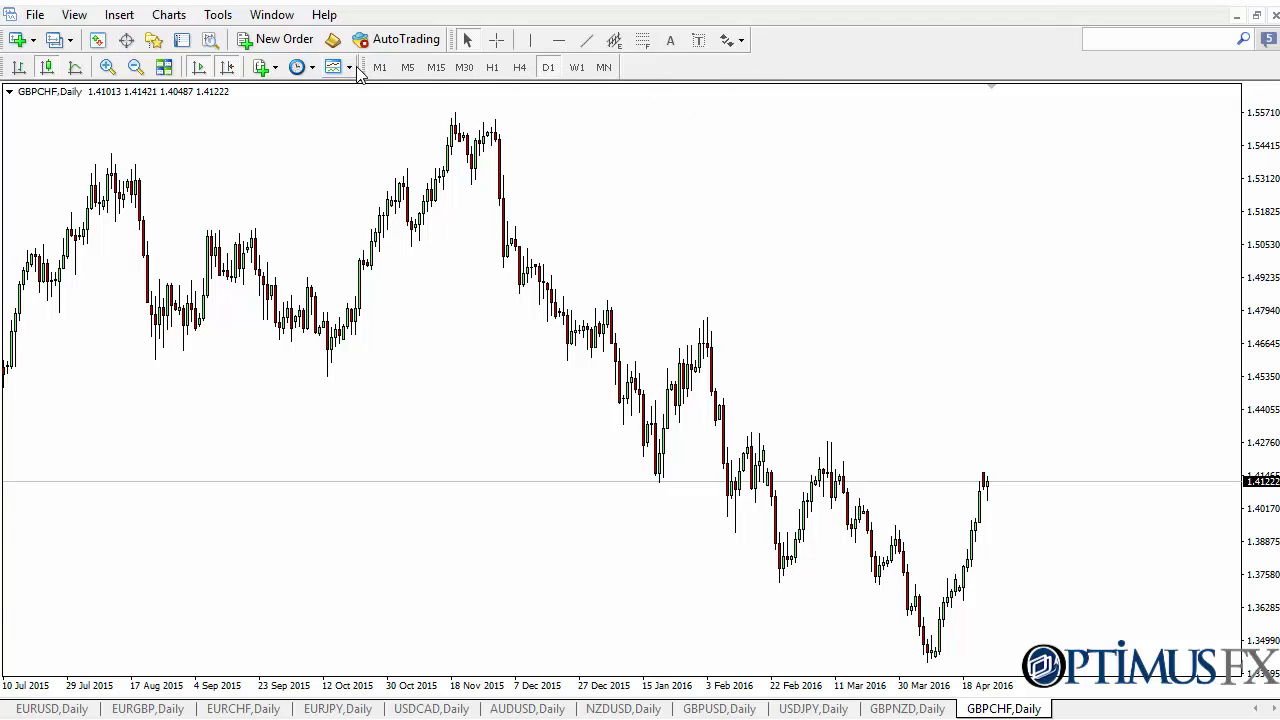
mouse_move(381, 68)
left_mouse_down()
mouse_move(737, 57)
mouse_move(737, 40)
mouse_move(751, 43)
left_mouse_up()
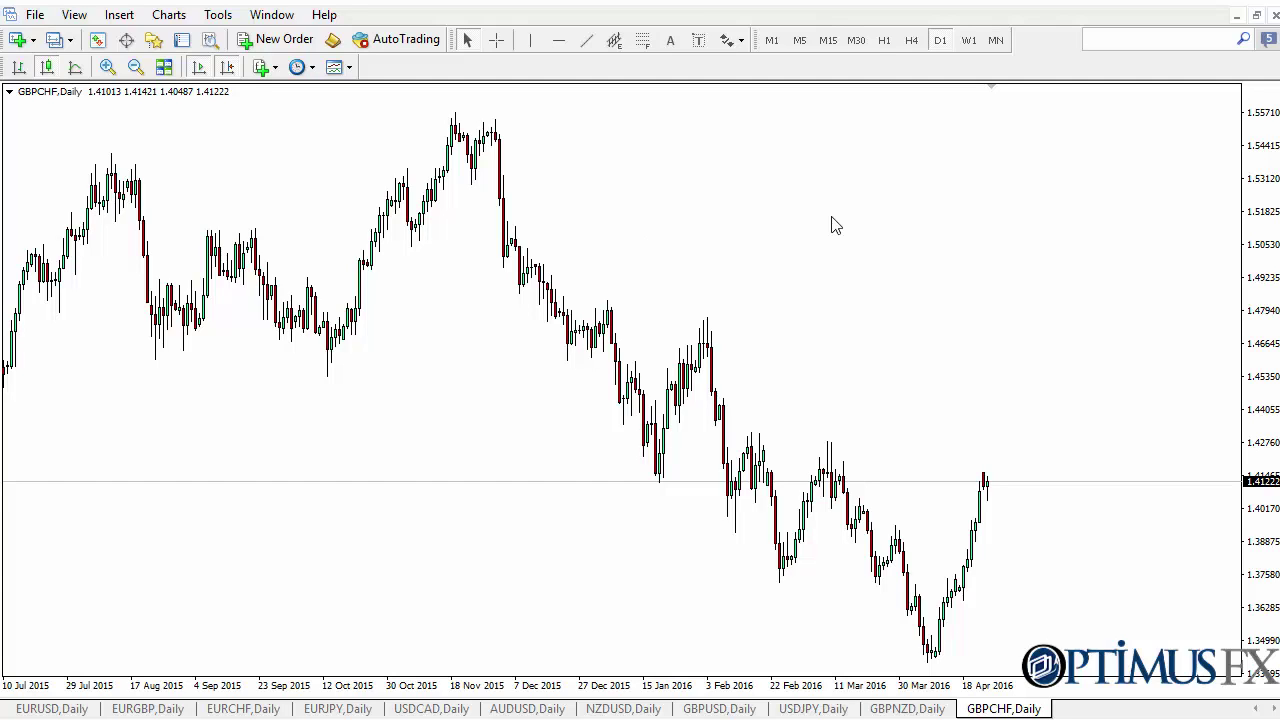
right_click(771, 199)
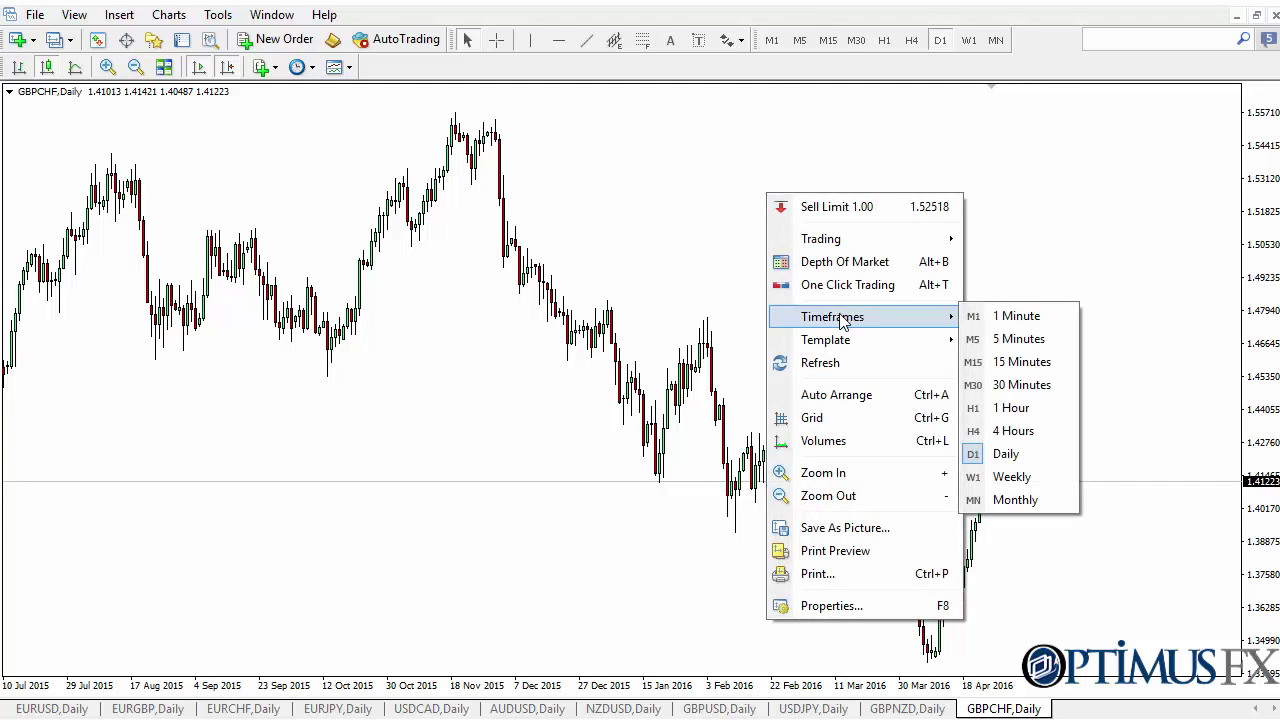
left_click(605, 158)
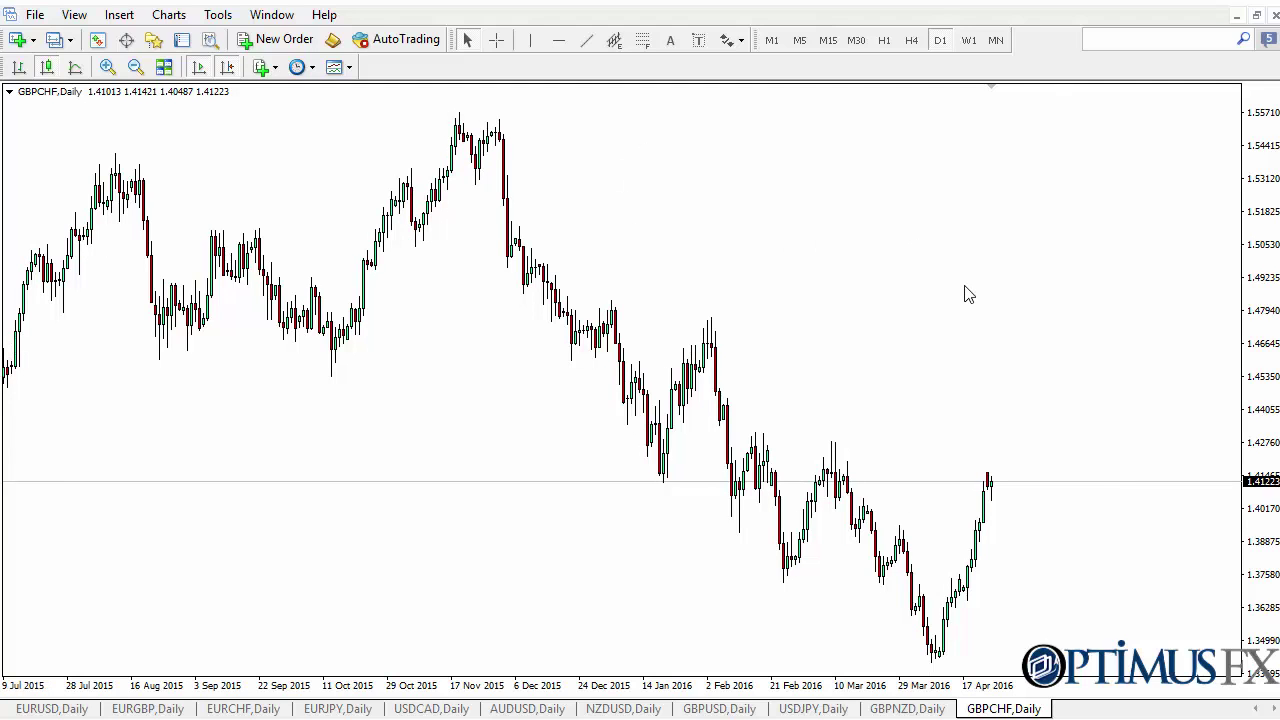